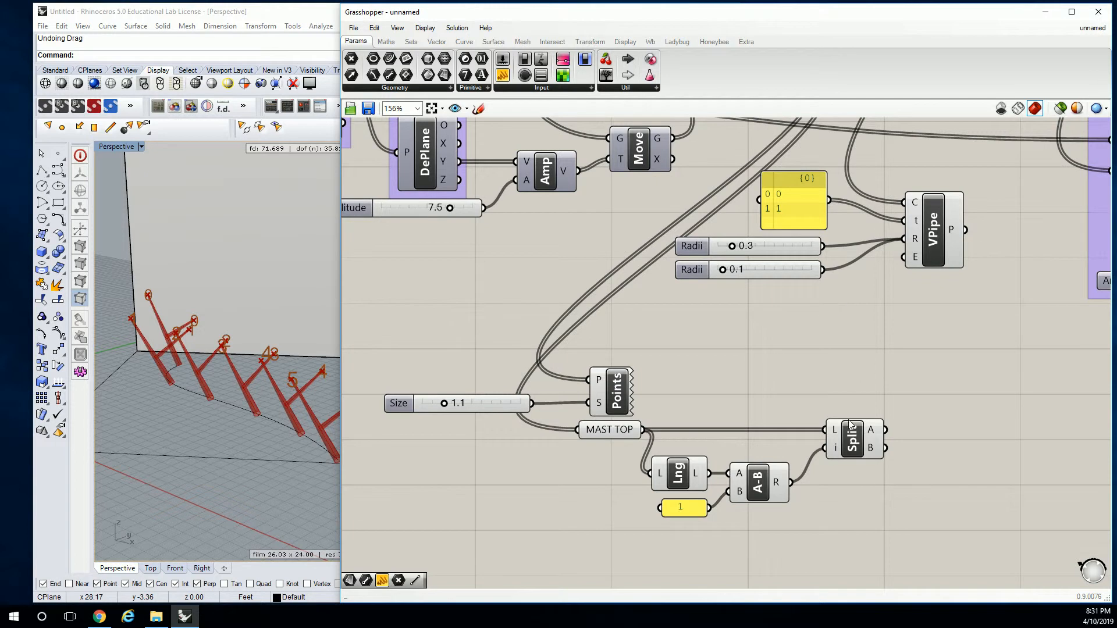
# Step: Add a Point parameter and connect it to the A output of the mast's Split List component
pyautogui.scroll(-1, 920, 391)
pyautogui.moveTo(919, 391); pyautogui.dragTo(667, 358, button='right')
pyautogui.moveTo(681, 476); pyautogui.dragTo(777, 468, button='right')
pyautogui.moveTo(778, 468); pyautogui.dragTo(510, 371)
pyautogui.click(726, 325)
pyautogui.moveTo(351, 59); pyautogui.dragTo(774, 379)
# Step: Rename the new Point parameter as TRI - MAST TOP and move it well beyond the mast components, below the boom definition
pyautogui.rightClick(774, 379)
pyautogui.moveTo(828, 320); pyautogui.dragTo(771, 320)
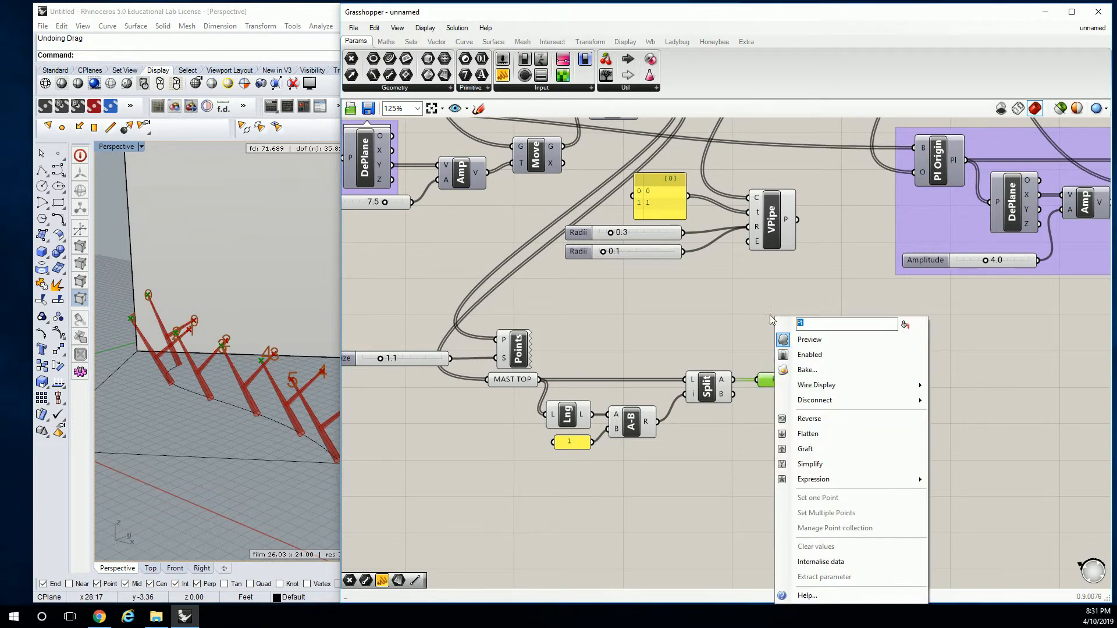
pyautogui.write('MAST TOP')
pyautogui.press('Home')
pyautogui.write('TRI -')
pyautogui.press('Return')
pyautogui.scroll(-3, 776, 382)
pyautogui.moveTo(636, 371); pyautogui.dragTo(1063, 473)
# Step: Duplicate the MAST TOP parameter with its List Length, subtraction, panel and Split List, placing the copy beneath the boom's Points display
pyautogui.scroll(1, 795, 371)
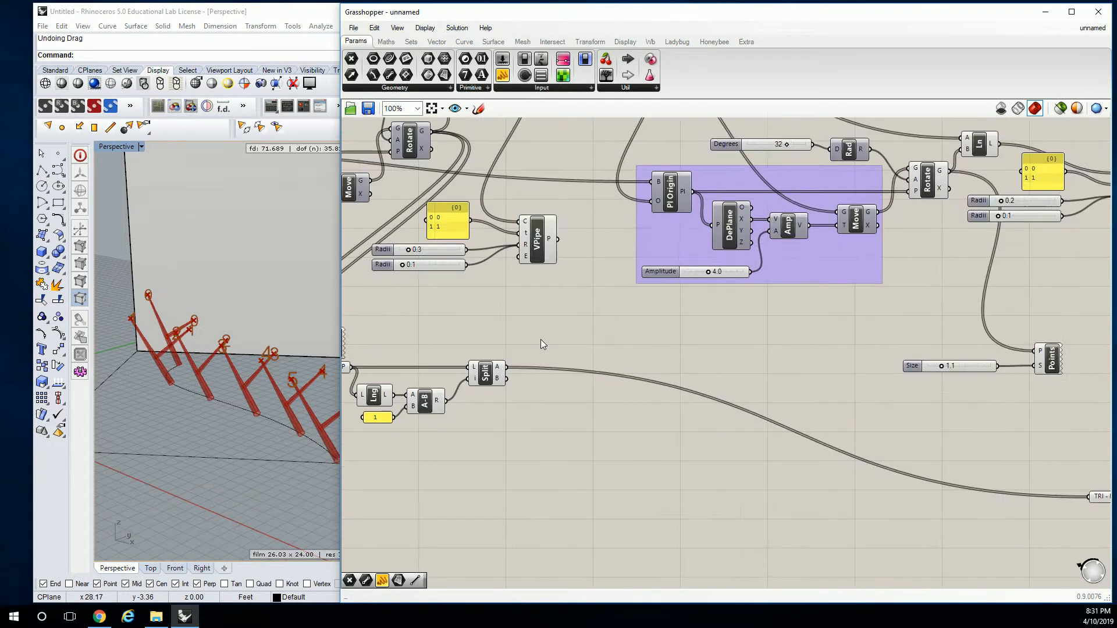
pyautogui.moveTo(564, 337); pyautogui.dragTo(647, 335, button='right')
pyautogui.moveTo(591, 439); pyautogui.dragTo(403, 359)
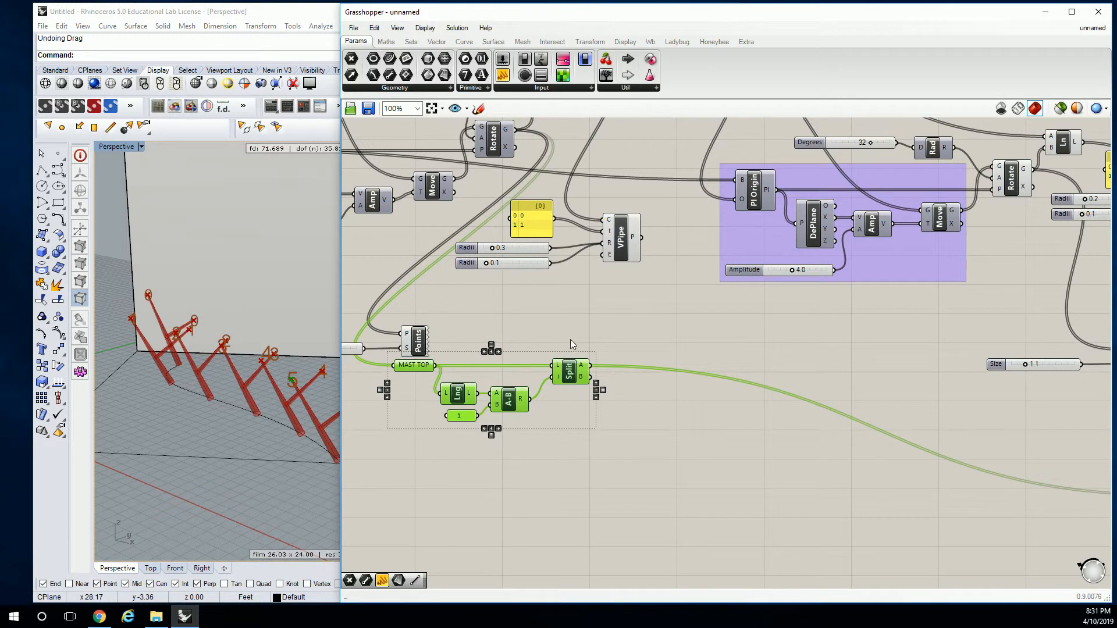
pyautogui.scroll(-1, 647, 355)
pyautogui.moveTo(648, 354); pyautogui.dragTo(558, 358, button='right')
pyautogui.hotkey('ctrl', 'v')
pyautogui.moveTo(499, 373); pyautogui.dragTo(954, 386)
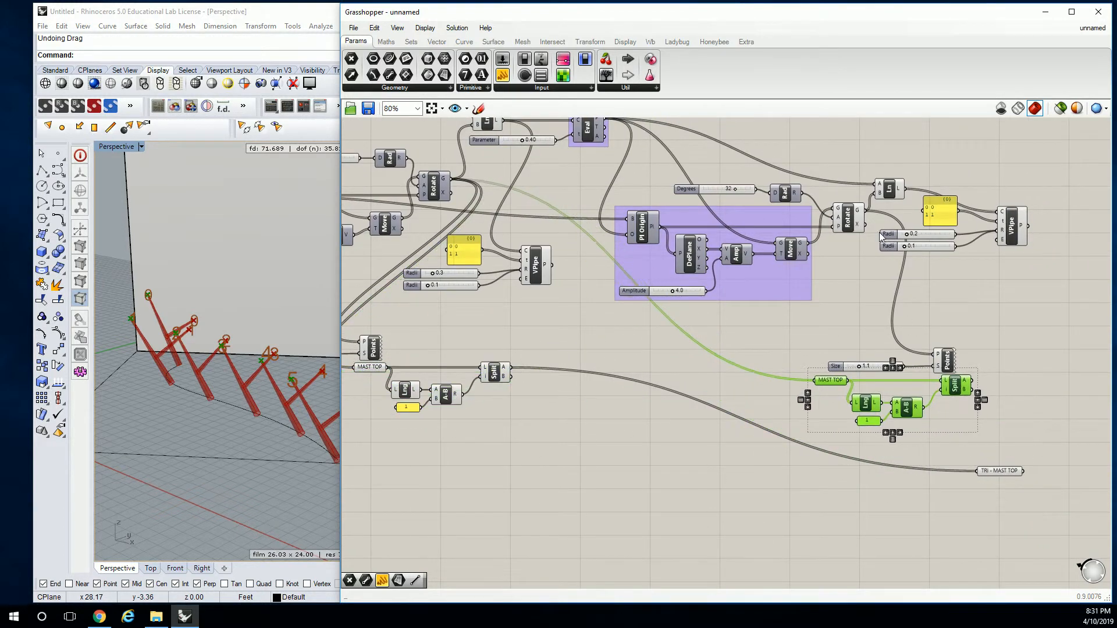
# Step: Feed the copied MAST TOP parameter from the boom's Rotate geometry output and rename it BOOM END
pyautogui.moveTo(866, 210); pyautogui.dragTo(821, 377)
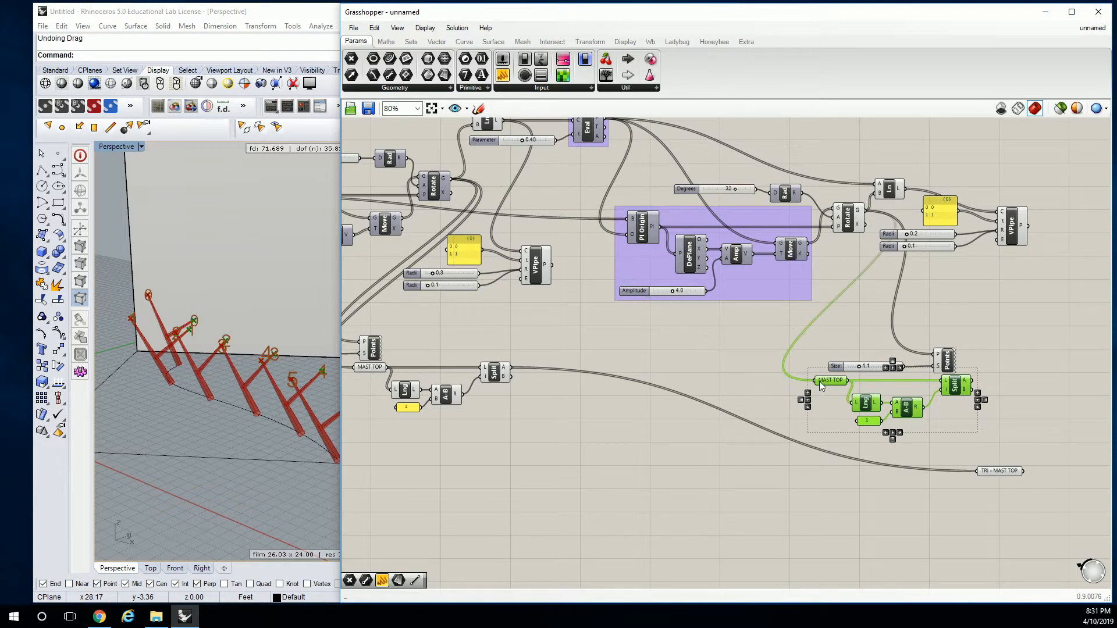
pyautogui.scroll(3, 821, 381)
pyautogui.rightClick(826, 381)
pyautogui.moveTo(885, 323); pyautogui.dragTo(802, 313)
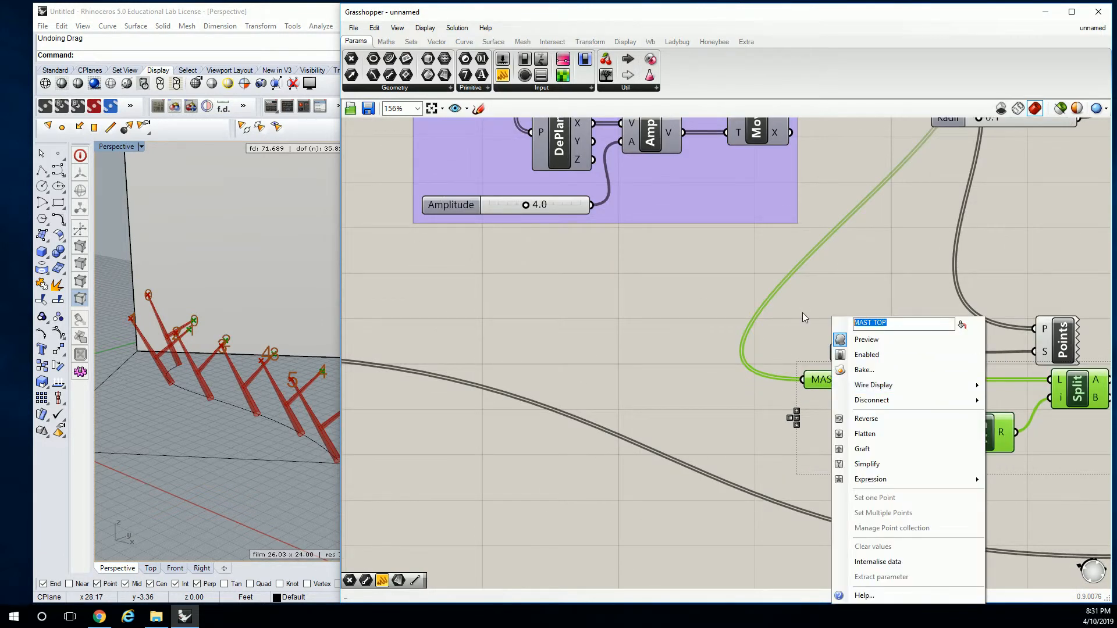
pyautogui.write('BOOM END')
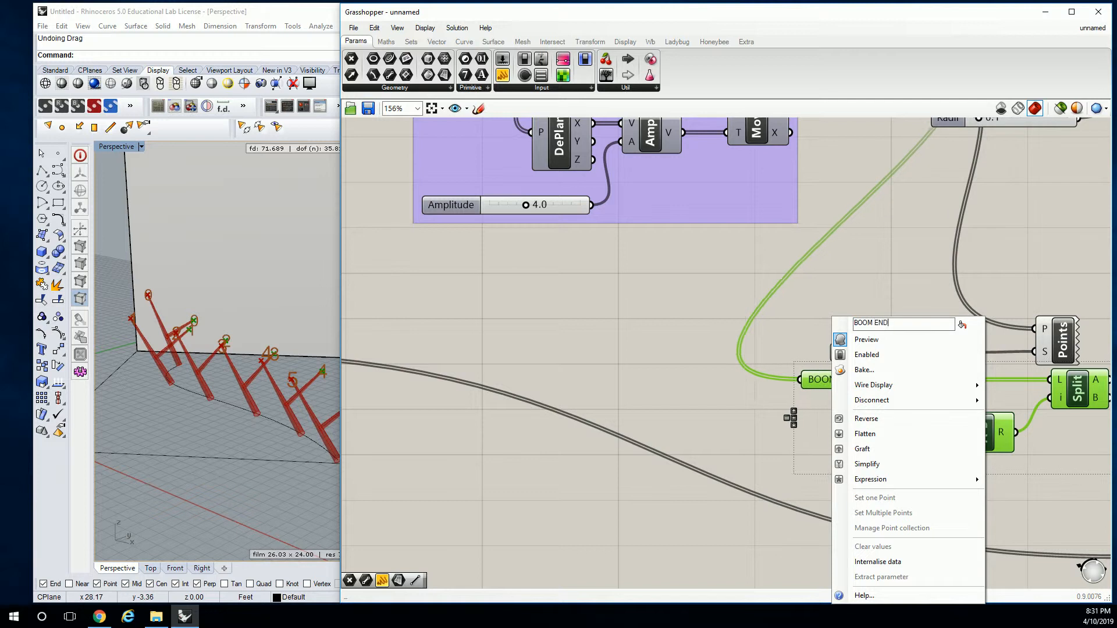
pyautogui.click(876, 256)
# Step: Duplicate the TRI - MAST TOP parameter and connect the copy to output A of the boom's Split List
pyautogui.scroll(-1, 1008, 385)
pyautogui.moveTo(1008, 385); pyautogui.dragTo(812, 351, button='right')
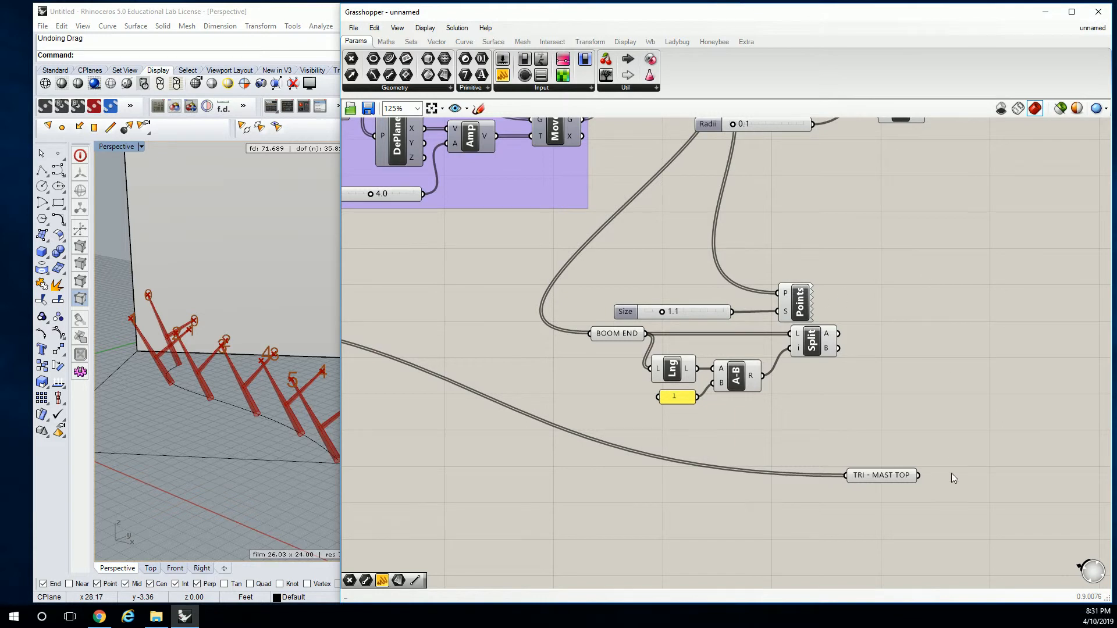
pyautogui.scroll(-1, 916, 407)
pyautogui.moveTo(828, 406); pyautogui.dragTo(794, 403, button='right')
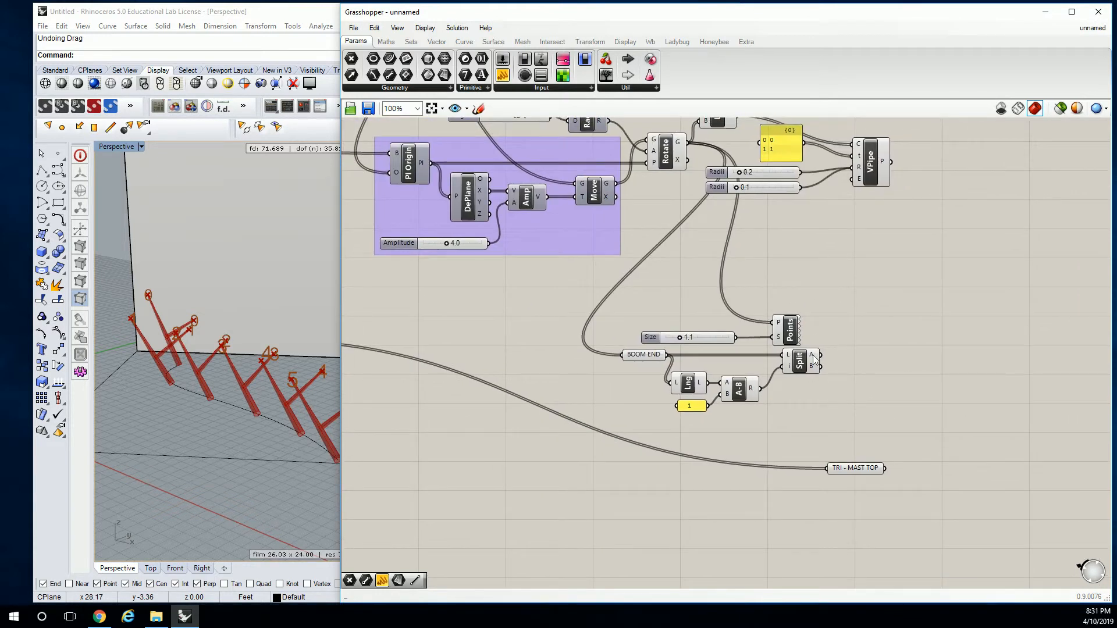
pyautogui.moveTo(813, 360)
pyautogui.moveTo(850, 469); pyautogui.dragTo(855, 425)
pyautogui.moveTo(820, 354); pyautogui.dragTo(829, 429)
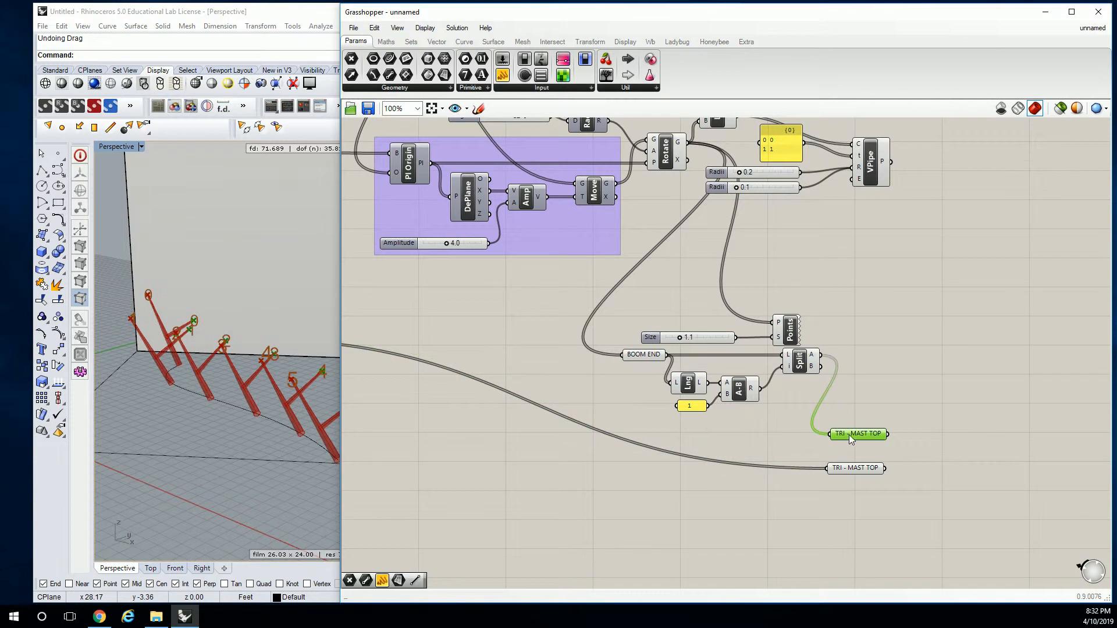
# Step: Rename the copied parameter on the boom's Split List as TRI - BOOM 0
pyautogui.scroll(3, 852, 430)
pyautogui.rightClick(870, 441)
pyautogui.moveTo(939, 322); pyautogui.dragTo(905, 323)
pyautogui.write('BOOM')
pyautogui.press('BackSpace')
pyautogui.press('BackSpace')
pyautogui.press('BackSpace')
pyautogui.press('BackSpace')
pyautogui.press('BackSpace')
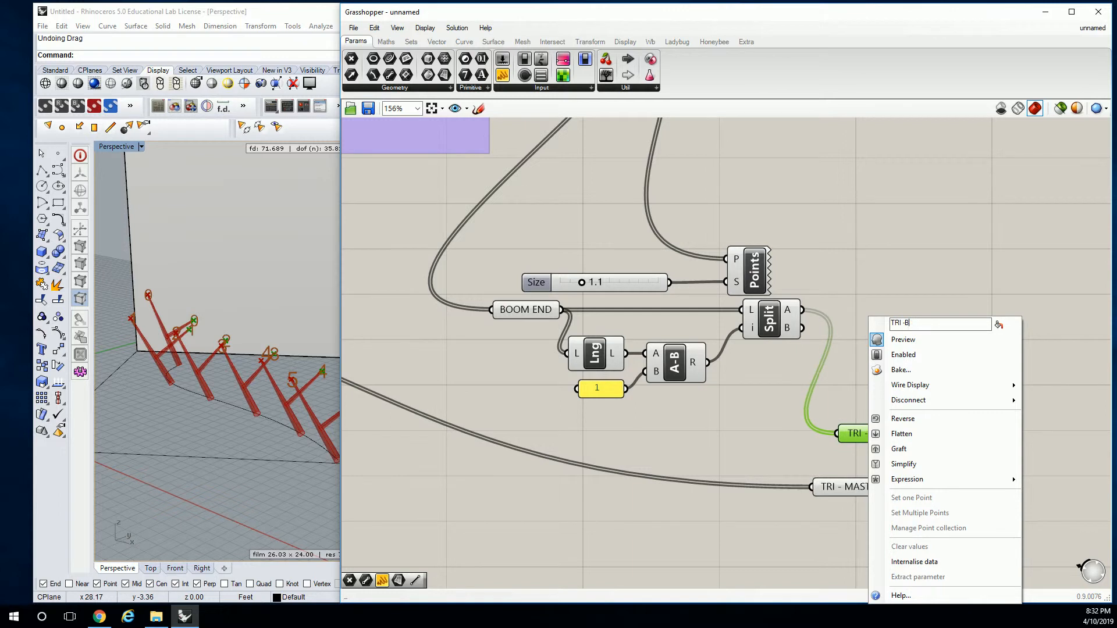
pyautogui.write('BOOM')
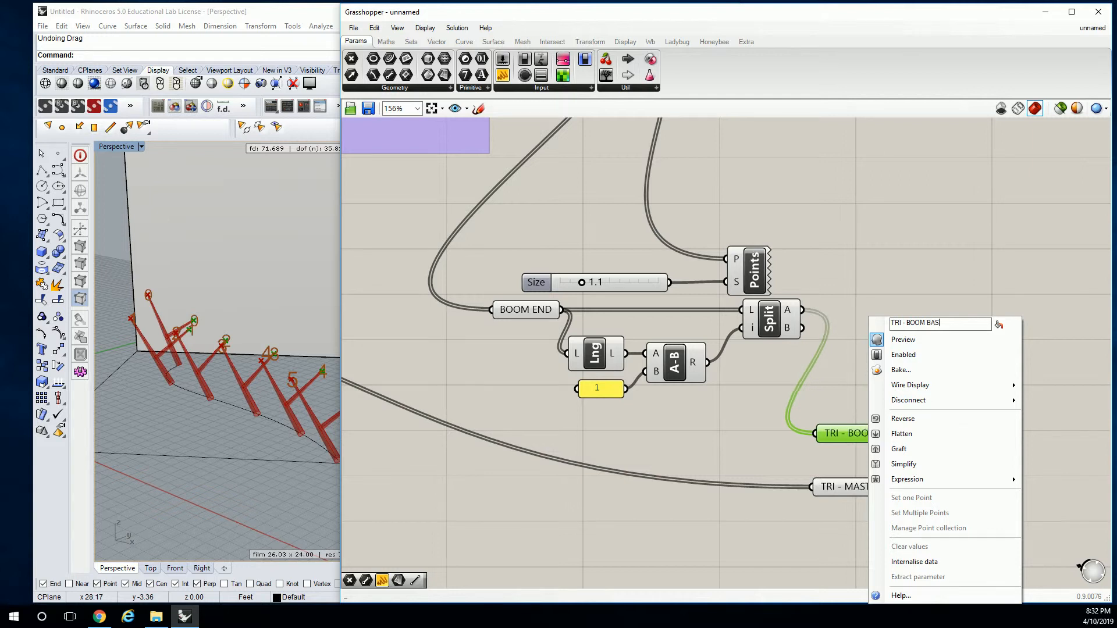
pyautogui.write('0')
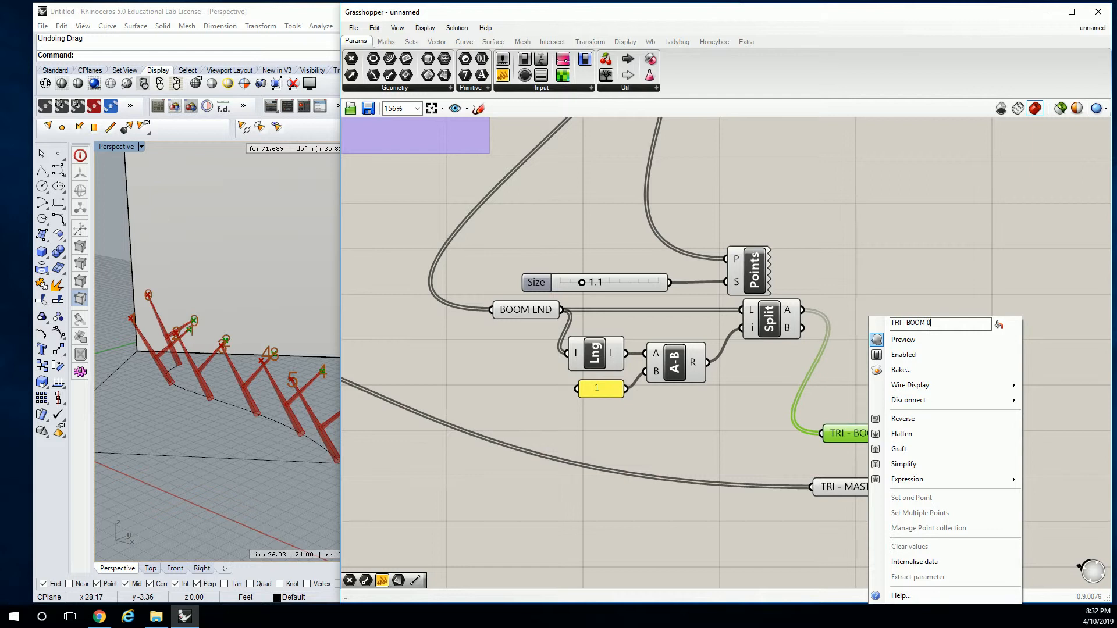
pyautogui.click(926, 256)
# Step: Align the TRI - BOOM 0 parameter directly beside output A of the boom's Split List
pyautogui.moveTo(910, 374); pyautogui.dragTo(877, 355, button='right')
pyautogui.click(826, 415)
pyautogui.moveTo(828, 468); pyautogui.dragTo(836, 466)
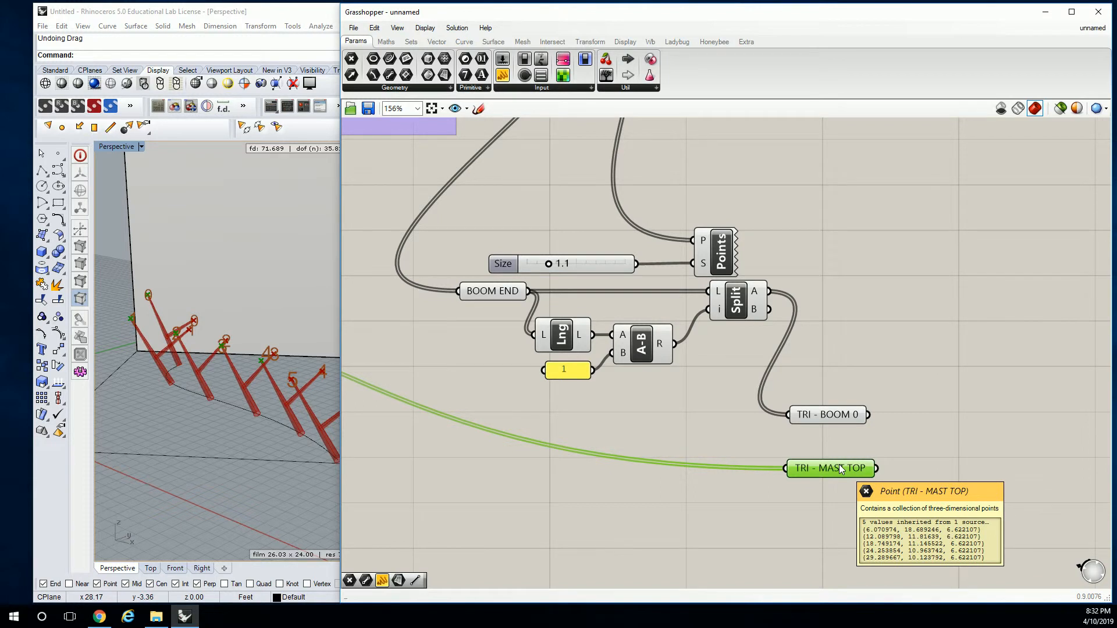
pyautogui.scroll(-1, 841, 469)
pyautogui.click(823, 424)
pyautogui.moveTo(823, 425); pyautogui.dragTo(823, 330)
pyautogui.moveTo(792, 435); pyautogui.dragTo(716, 423)
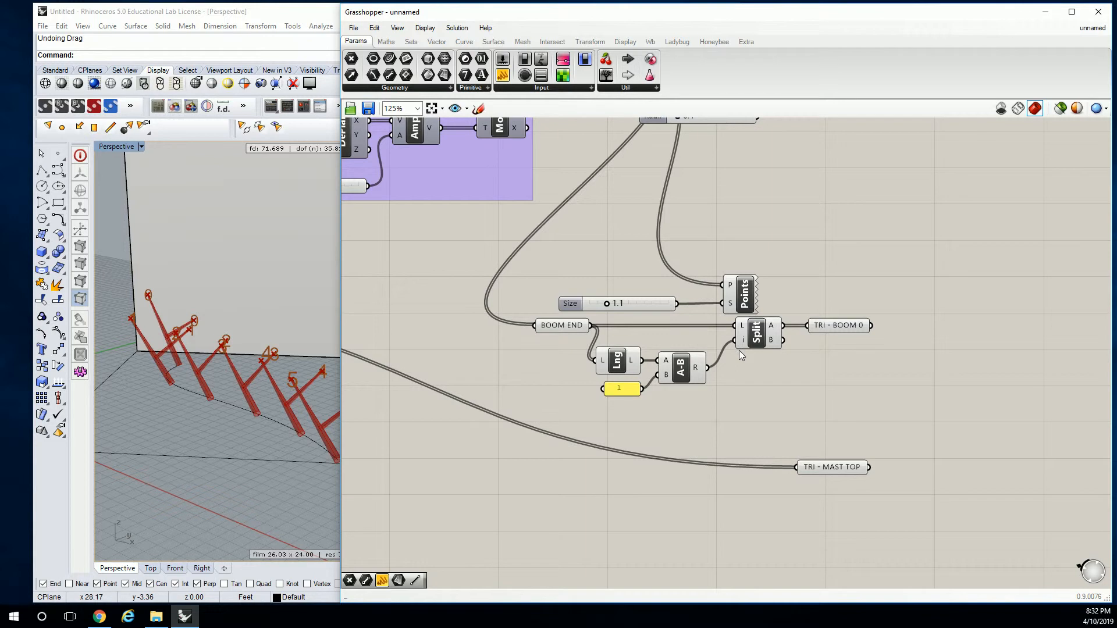
# Step: Duplicate the whole BOOM END to TRI - BOOM 0 chain and place the copy just below the original
pyautogui.moveTo(755, 387); pyautogui.dragTo(532, 314)
pyautogui.click(893, 396)
pyautogui.moveTo(893, 397); pyautogui.dragTo(527, 317)
pyautogui.keyDown('alt'); pyautogui.moveTo(685, 364); pyautogui.dragTo(679, 437); pyautogui.keyUp('alt')
pyautogui.click(752, 367)
pyautogui.moveTo(659, 382); pyautogui.dragTo(687, 371, button='right')
pyautogui.rightClick(595, 389)
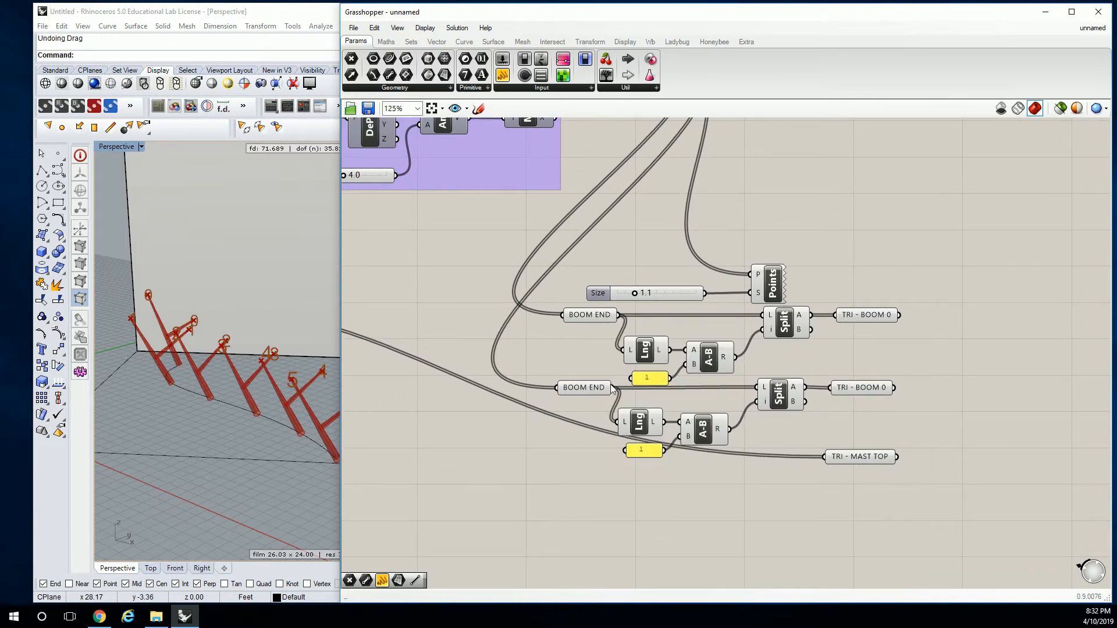
pyautogui.scroll(2, 848, 389)
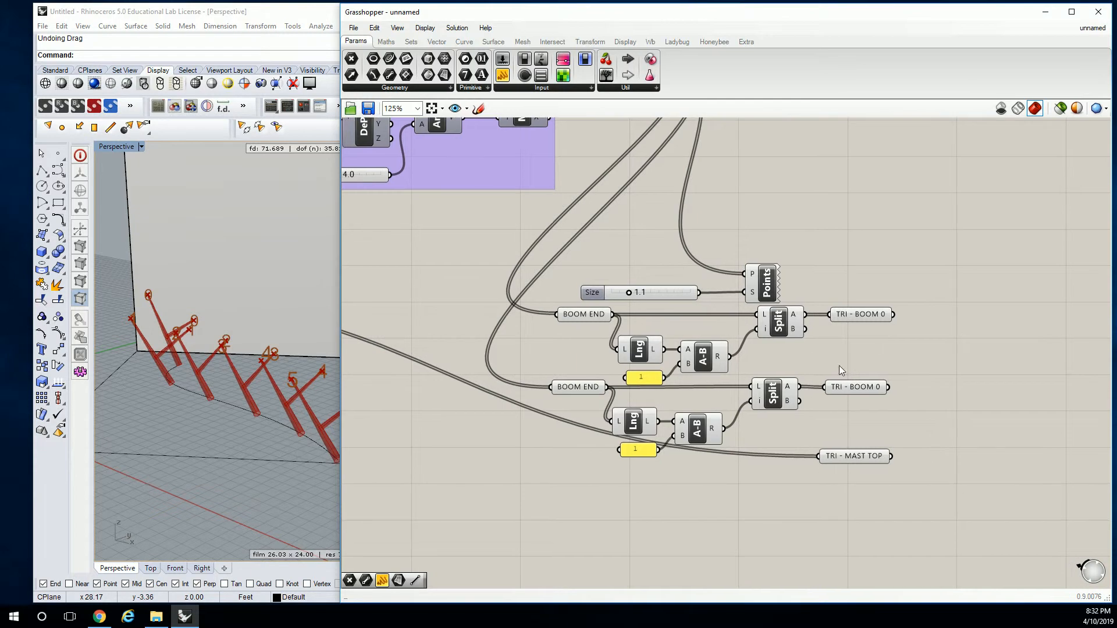
# Step: Delete the subtraction and List Length from the lower boom chain and feed the panel value 1 straight into its Split List index
pyautogui.moveTo(846, 389); pyautogui.dragTo(836, 385)
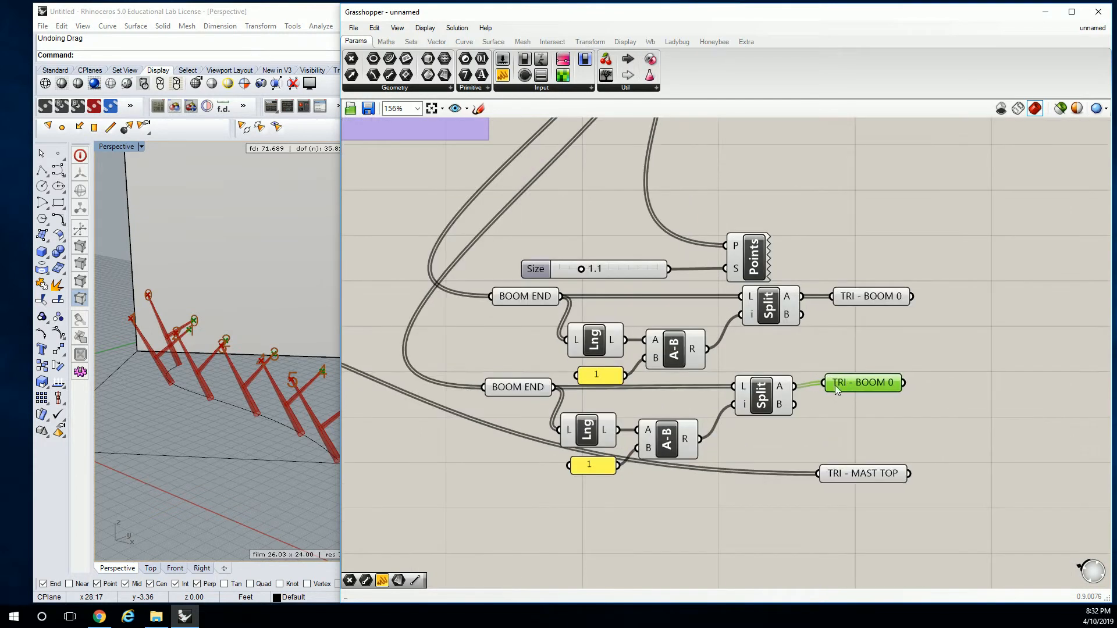
pyautogui.click(675, 437)
pyautogui.press('Delete')
pyautogui.click(587, 431)
pyautogui.press('Delete')
pyautogui.moveTo(591, 460); pyautogui.dragTo(713, 411)
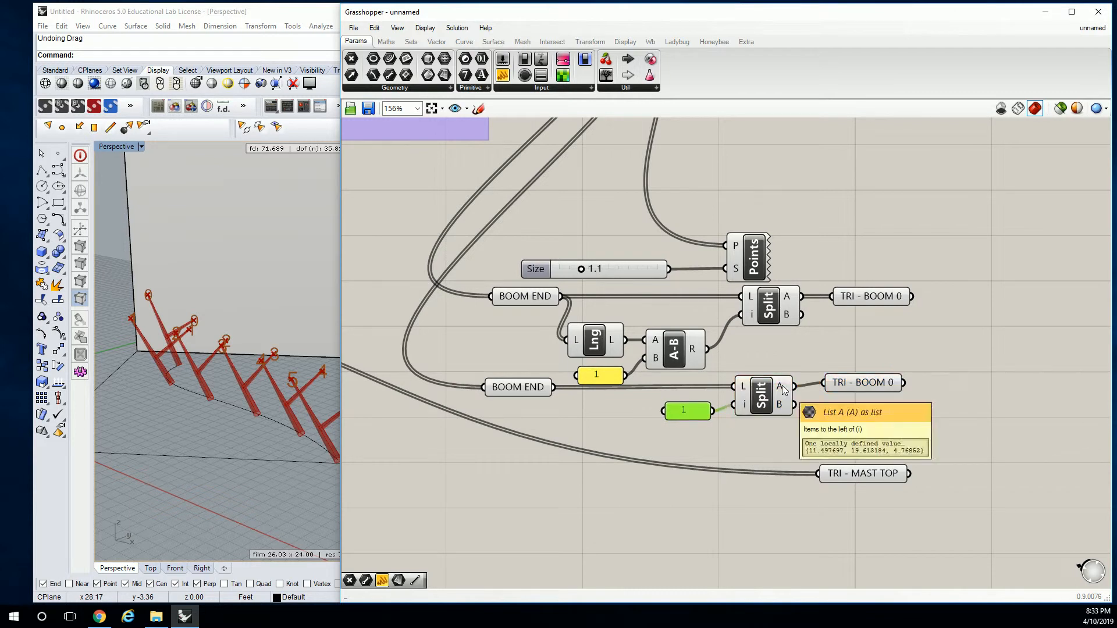
pyautogui.moveTo(781, 405)
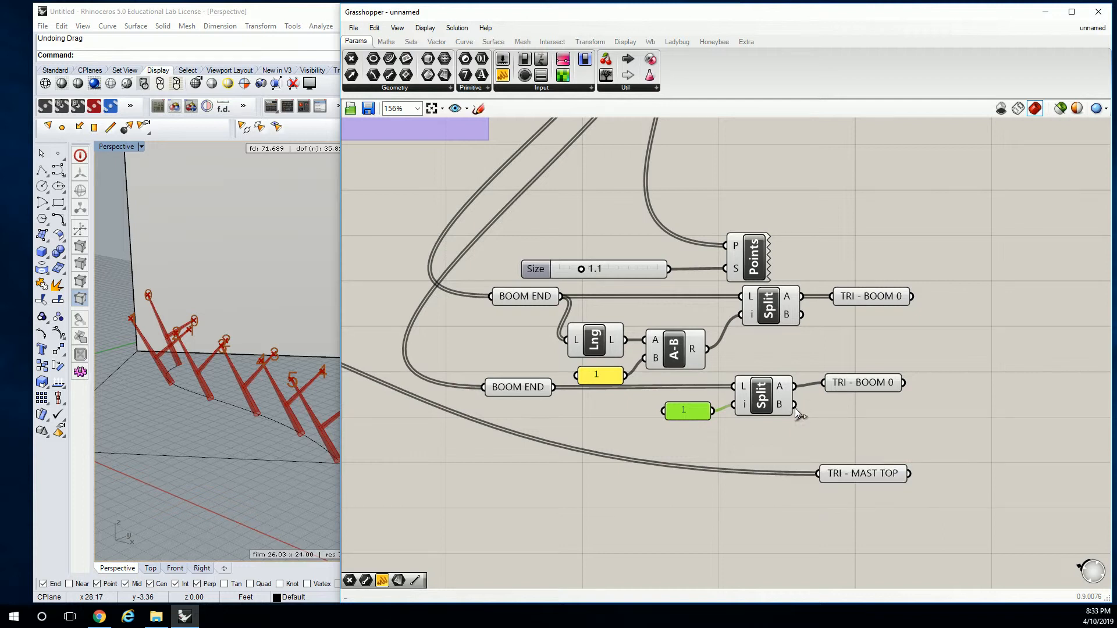
# Step: Connect the lower Split List's B output to its Point parameter, rename that parameter TRI - BOOM 1 and align it with the output
pyautogui.moveTo(795, 405); pyautogui.dragTo(860, 387)
pyautogui.rightClick(860, 387)
pyautogui.doubleClick(921, 323)
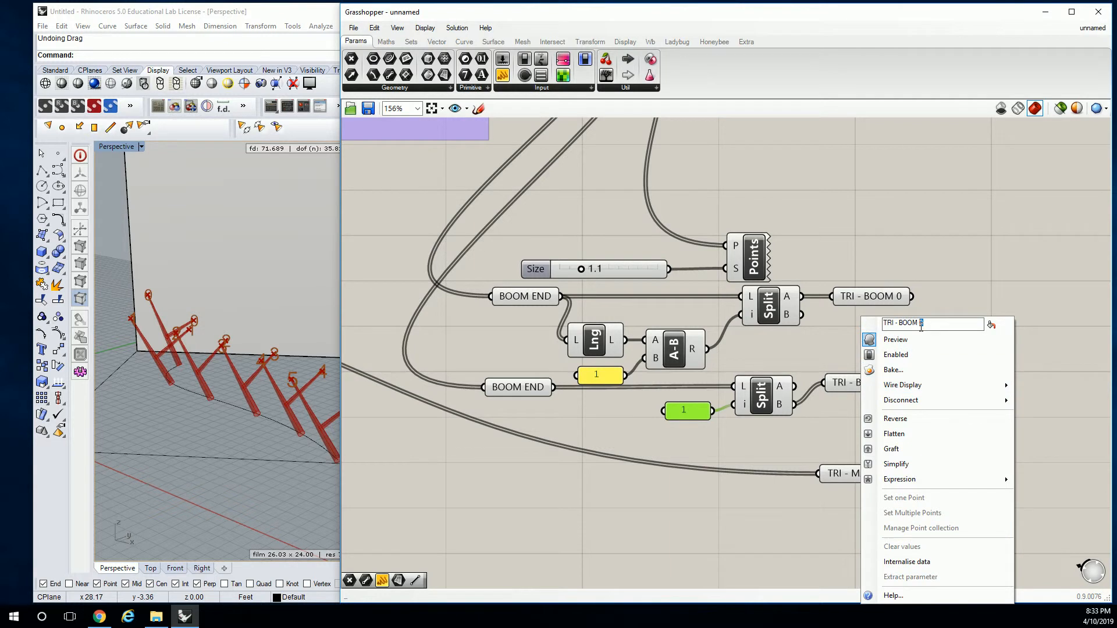
pyautogui.write('1')
pyautogui.press('Return')
pyautogui.moveTo(855, 383); pyautogui.dragTo(855, 405)
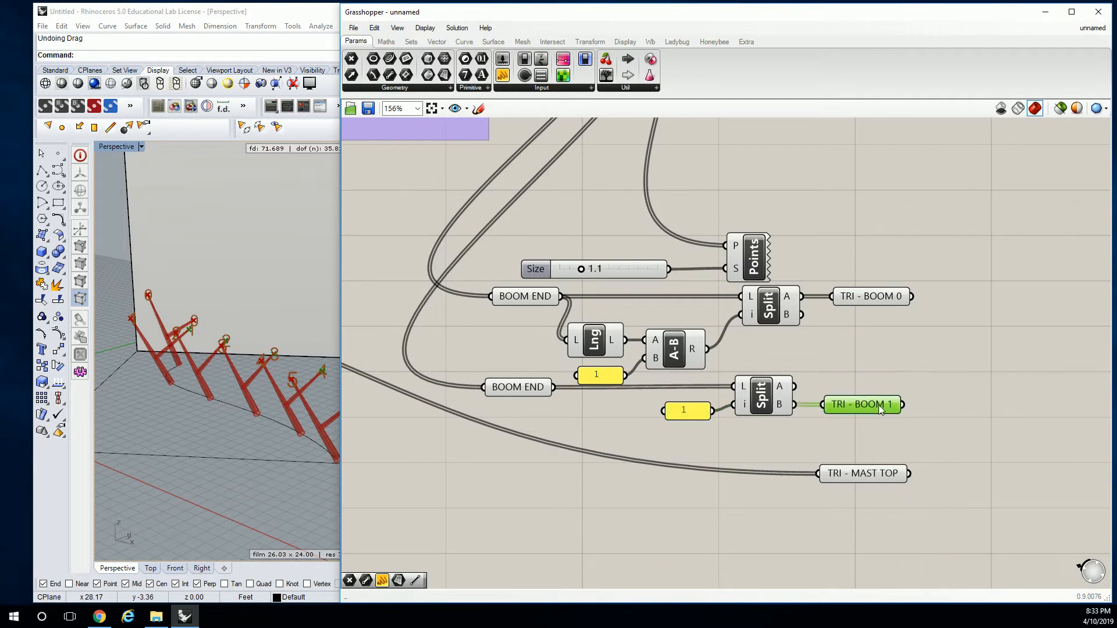
# Step: Turn off the preview of the lower boom chain, including its BOOM END, Split List and TRI - BOOM 1
pyautogui.moveTo(220, 372); pyautogui.dragTo(251, 399, button='right')
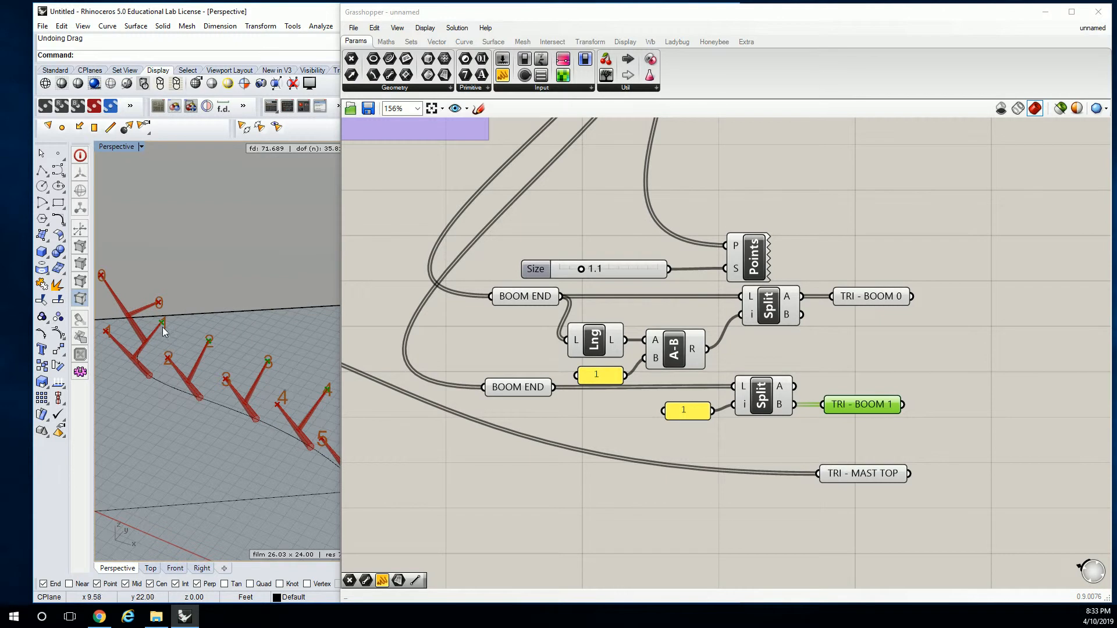
pyautogui.click(877, 306)
pyautogui.click(874, 272)
pyautogui.click(875, 290)
pyautogui.moveTo(981, 362); pyautogui.dragTo(501, 444)
pyautogui.middleClick(578, 415)
pyautogui.click(613, 379)
pyautogui.click(812, 364)
# Step: Compare which boom end points TRI - BOOM 0 and TRI - BOOM 1 each highlight in the Rhino perspective view
pyautogui.click(885, 294)
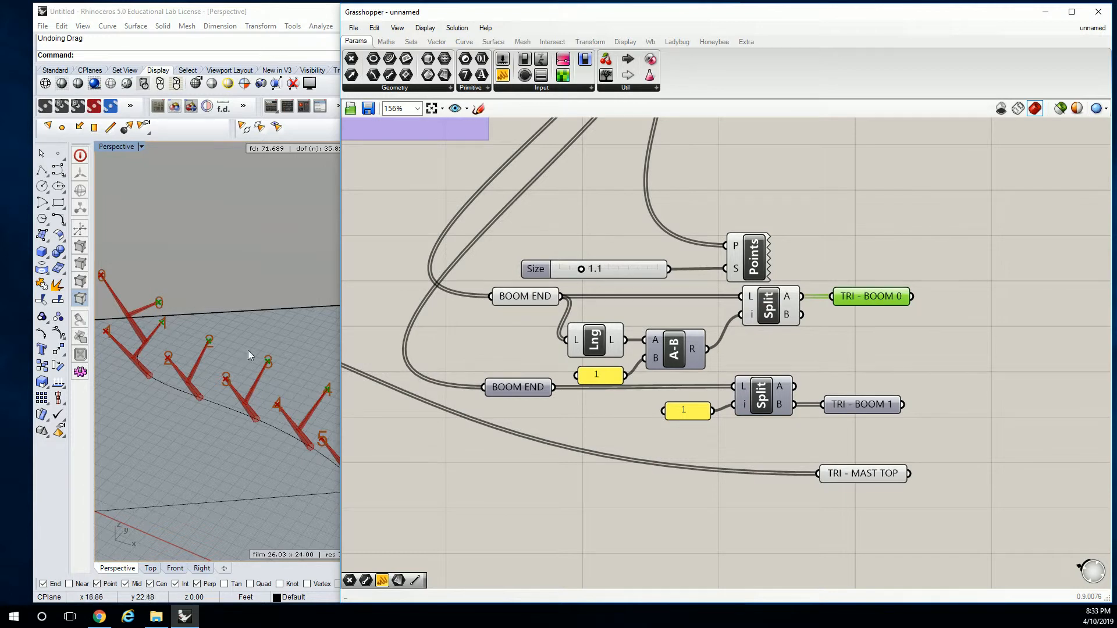
pyautogui.scroll(-5, 326, 389)
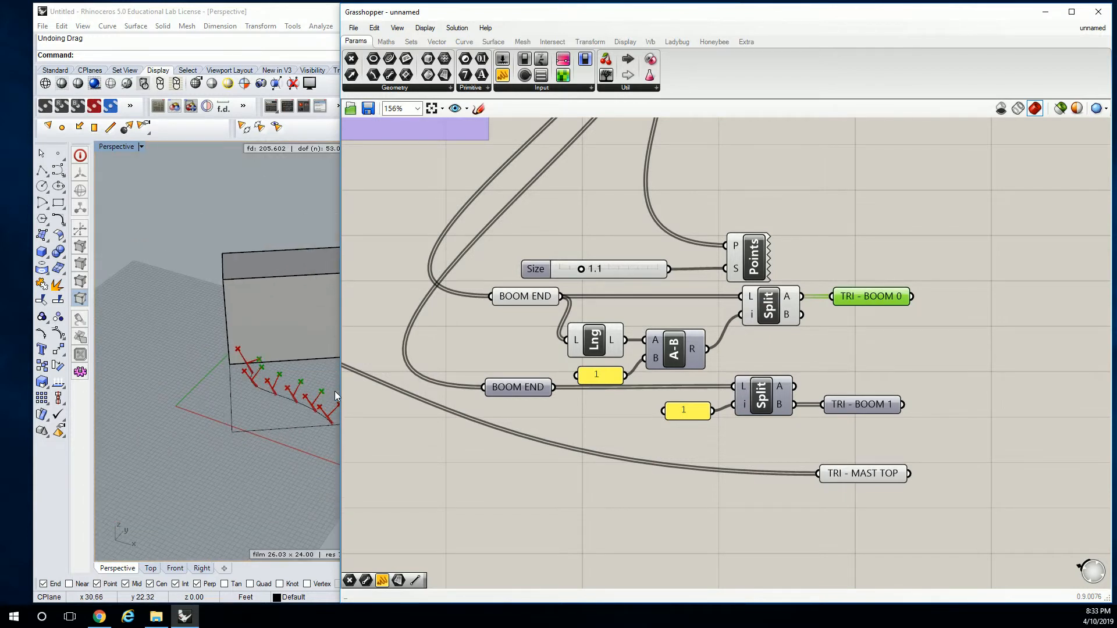
pyautogui.scroll(2, 239, 385)
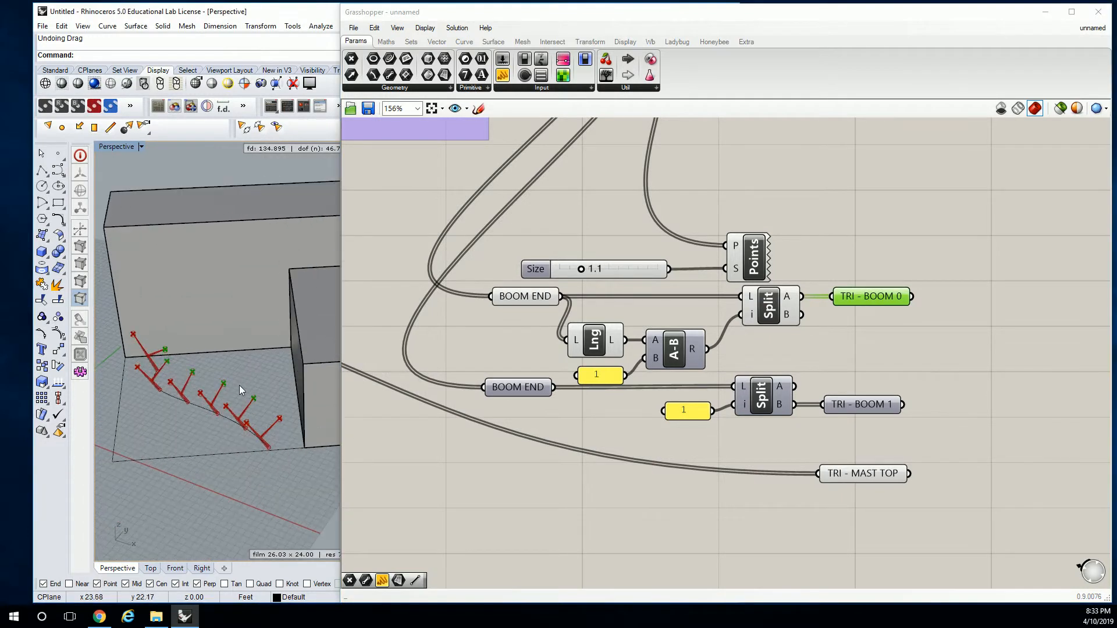
pyautogui.click(856, 375)
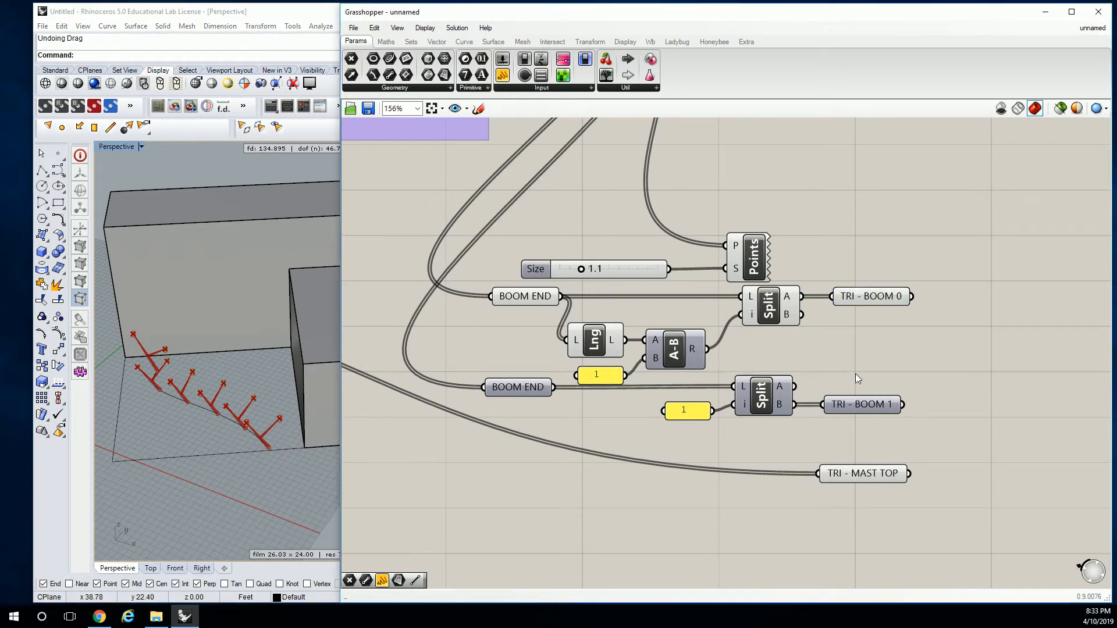
pyautogui.rightClick(861, 406)
pyautogui.press('Escape')
pyautogui.click(838, 343)
pyautogui.click(860, 408)
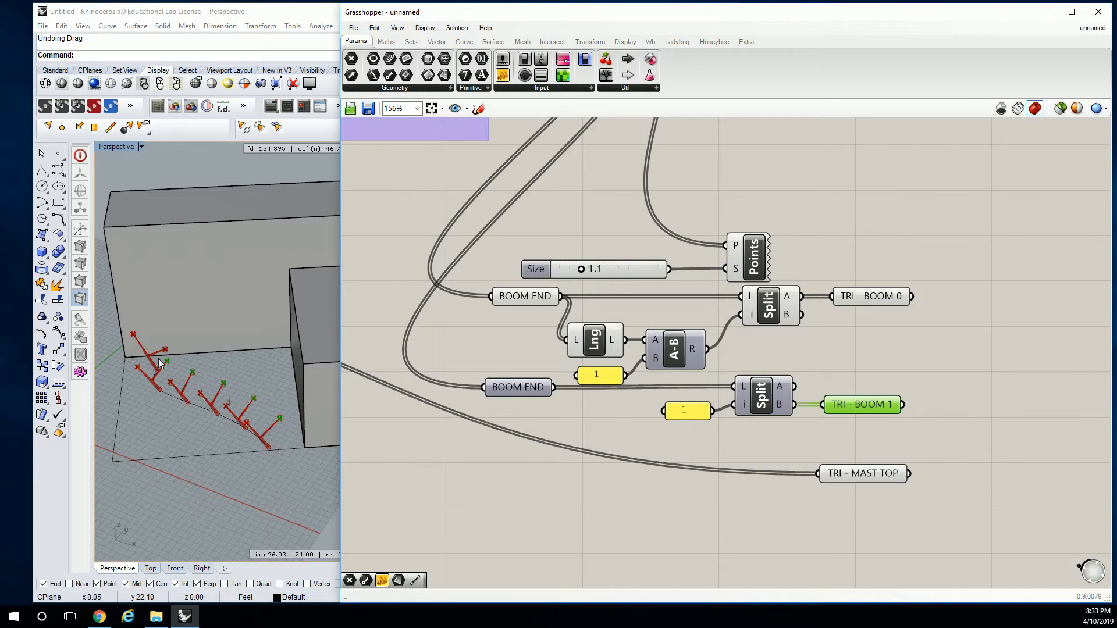
pyautogui.scroll(2, 169, 363)
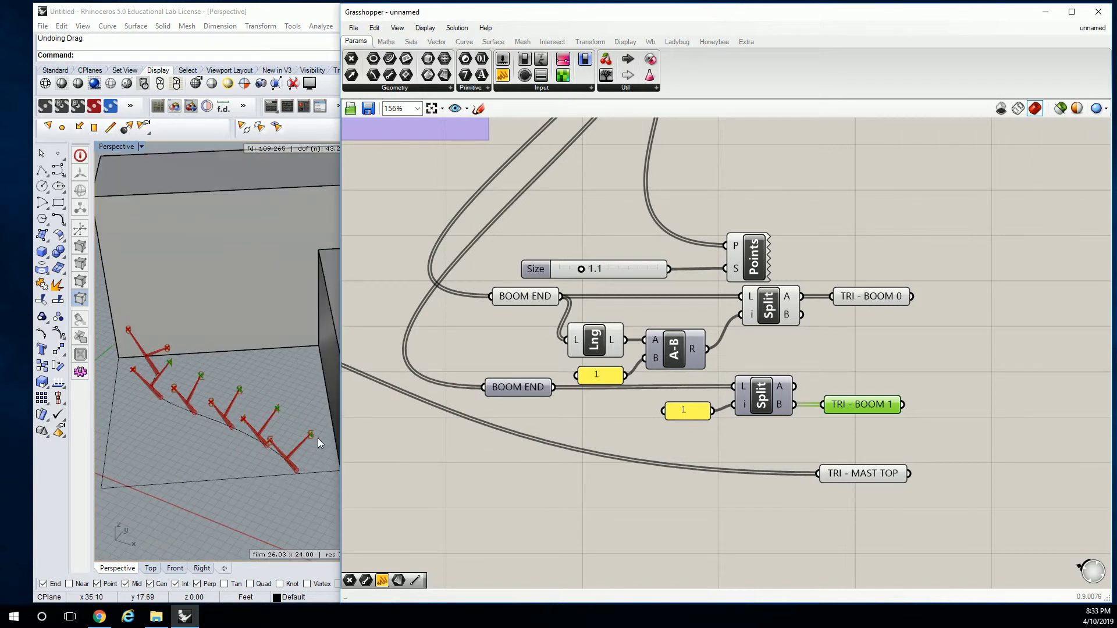
pyautogui.scroll(-2, 890, 346)
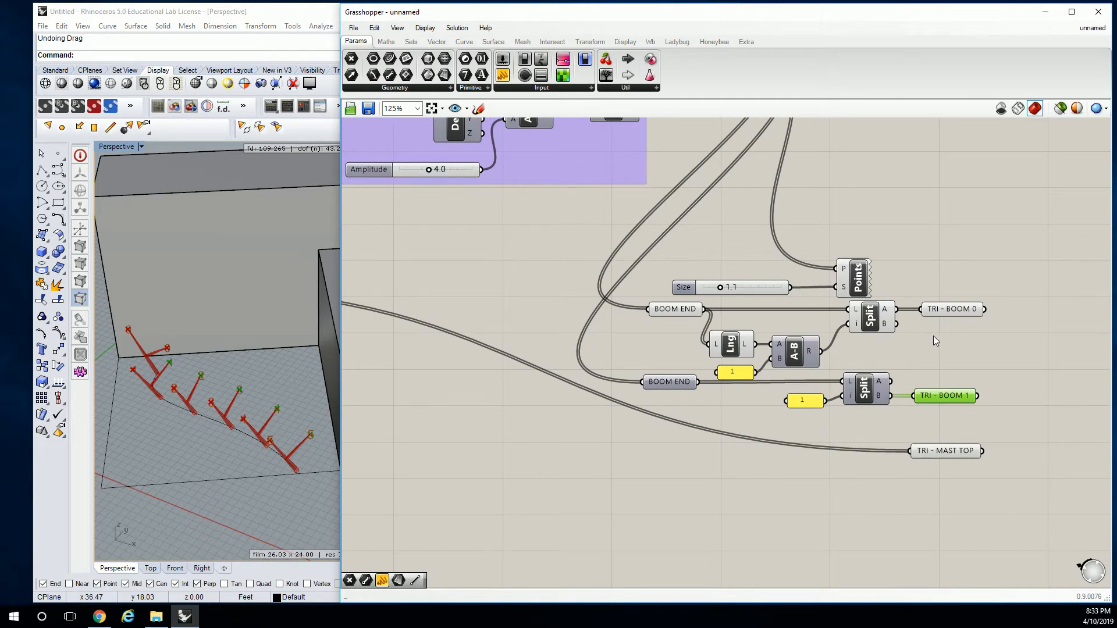
pyautogui.scroll(3, 931, 349)
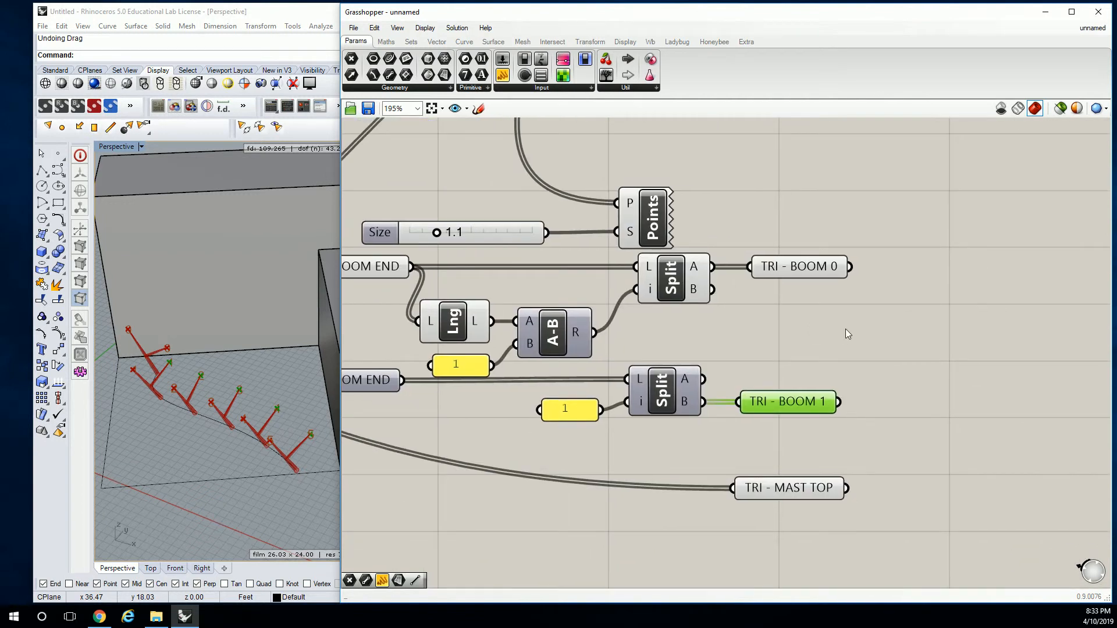
pyautogui.click(836, 323)
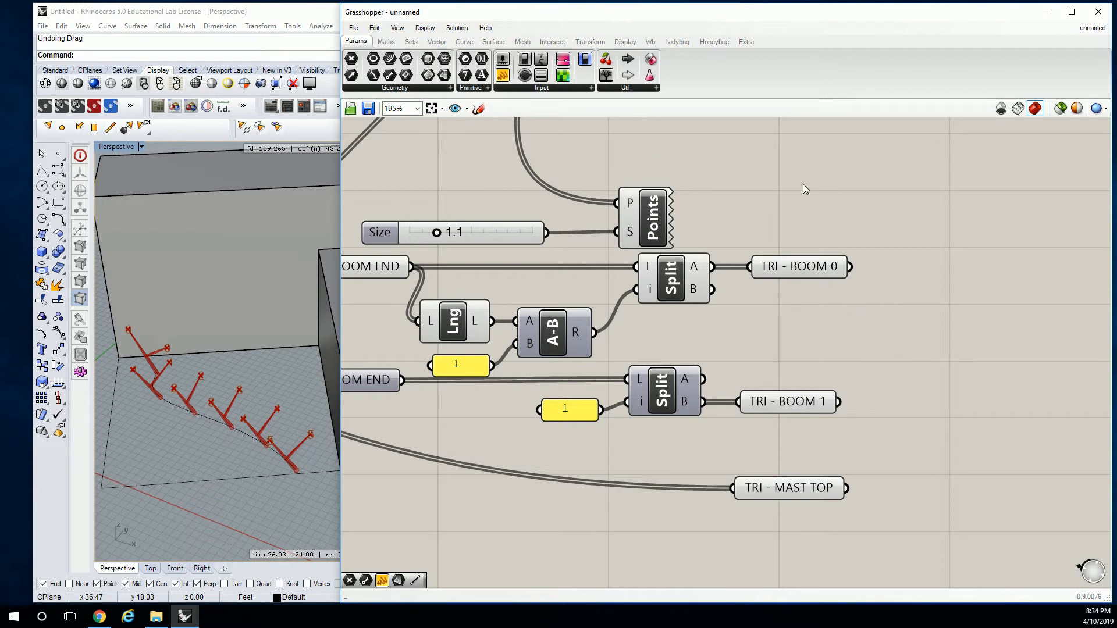
# Step: Place a 4Point Surface component on the empty canvas beside the TRI - BOOM and TRI - MAST TOP parameters
pyautogui.click(487, 45)
pyautogui.click(476, 89)
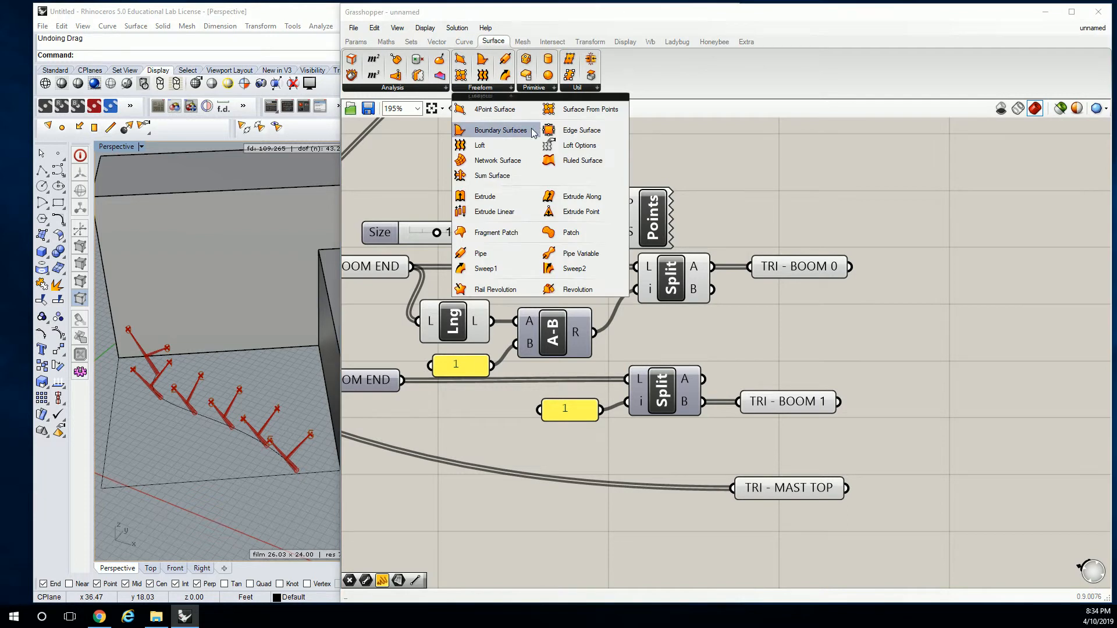
pyautogui.moveTo(899, 409); pyautogui.dragTo(934, 381)
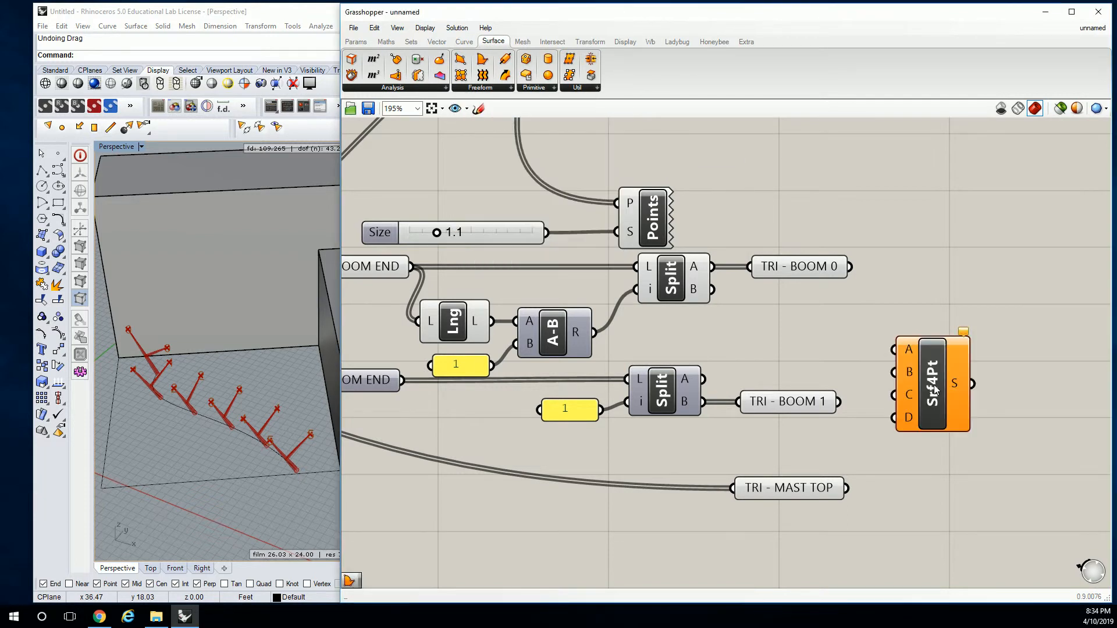
# Step: Put the 4Point Surface component in its own group and label the group Srf | Frfm
pyautogui.rightClick(952, 335)
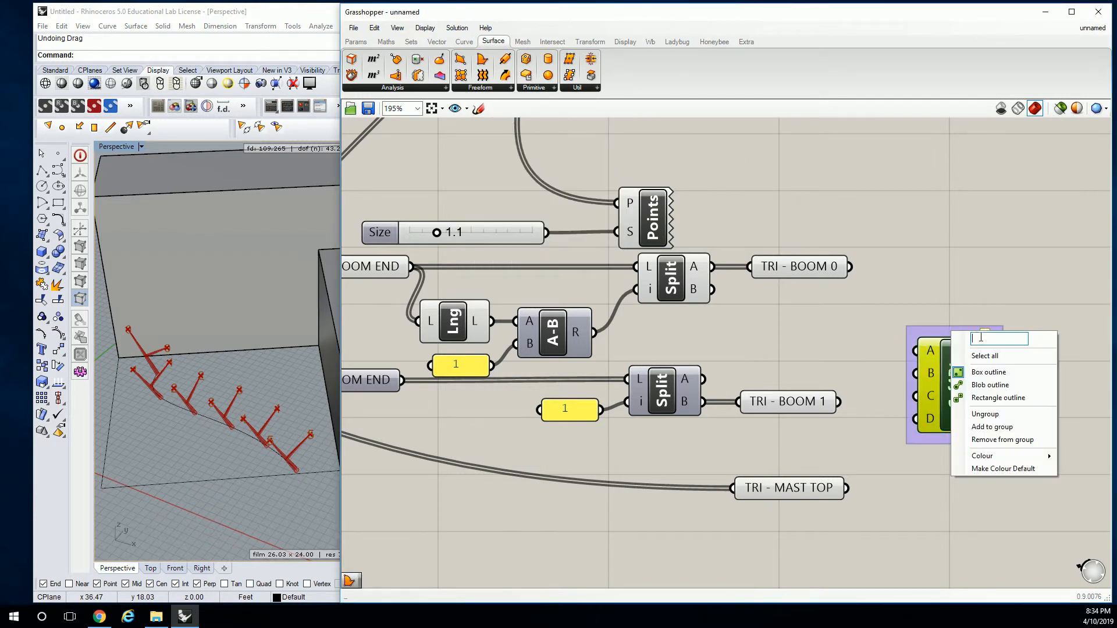
pyautogui.write('sRF | fRFM')
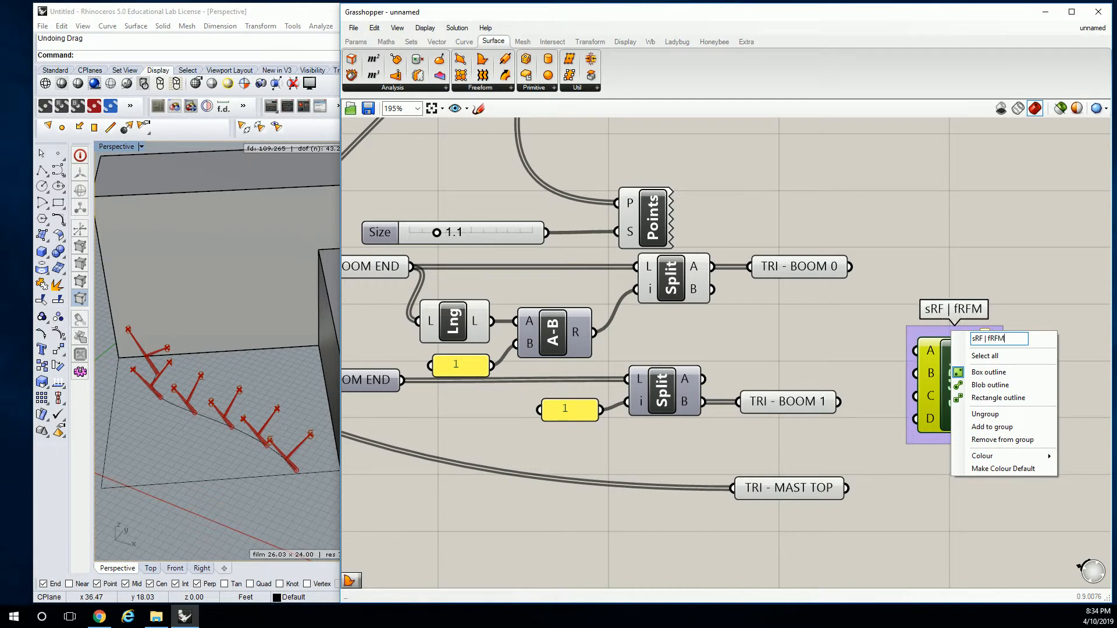
pyautogui.press('BackSpace')
pyautogui.press('BackSpace')
pyautogui.press('BackSpace')
pyautogui.press('BackSpace')
pyautogui.press('BackSpace')
pyautogui.press('BackSpace')
pyautogui.press('BackSpace')
pyautogui.press('BackSpace')
pyautogui.press('BackSpace')
pyautogui.press('BackSpace')
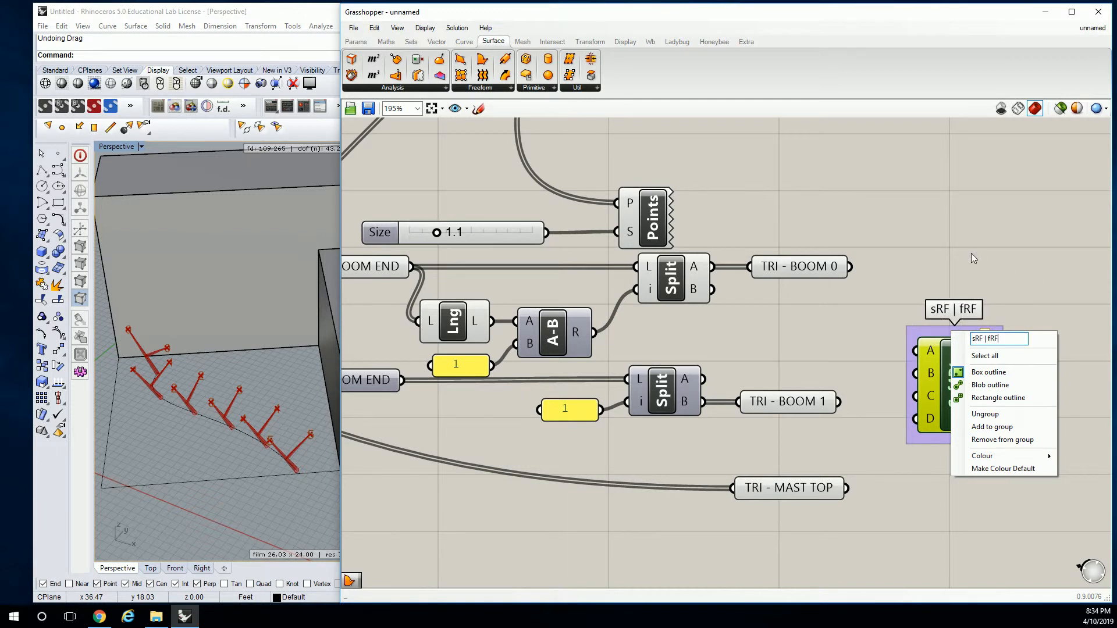
pyautogui.write('Srf | Frfm')
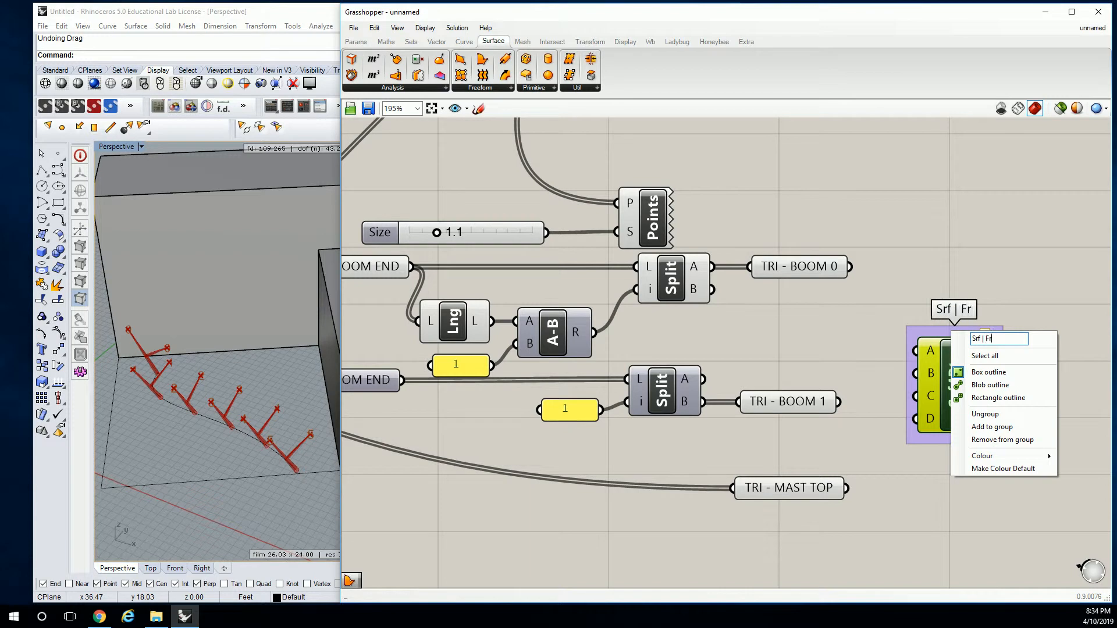
pyautogui.click(954, 203)
# Step: Connect TRI - BOOM 0, TRI - BOOM 1 and TRI - MAST TOP to the 4Point Surface inputs A, B and C respectively
pyautogui.moveTo(959, 246); pyautogui.dragTo(901, 246, button='right')
pyautogui.moveTo(794, 269); pyautogui.dragTo(857, 351)
pyautogui.moveTo(782, 401); pyautogui.dragTo(858, 377)
pyautogui.moveTo(802, 487); pyautogui.dragTo(857, 400)
pyautogui.moveTo(220, 422); pyautogui.dragTo(282, 343, button='right')
pyautogui.scroll(6, 232, 347)
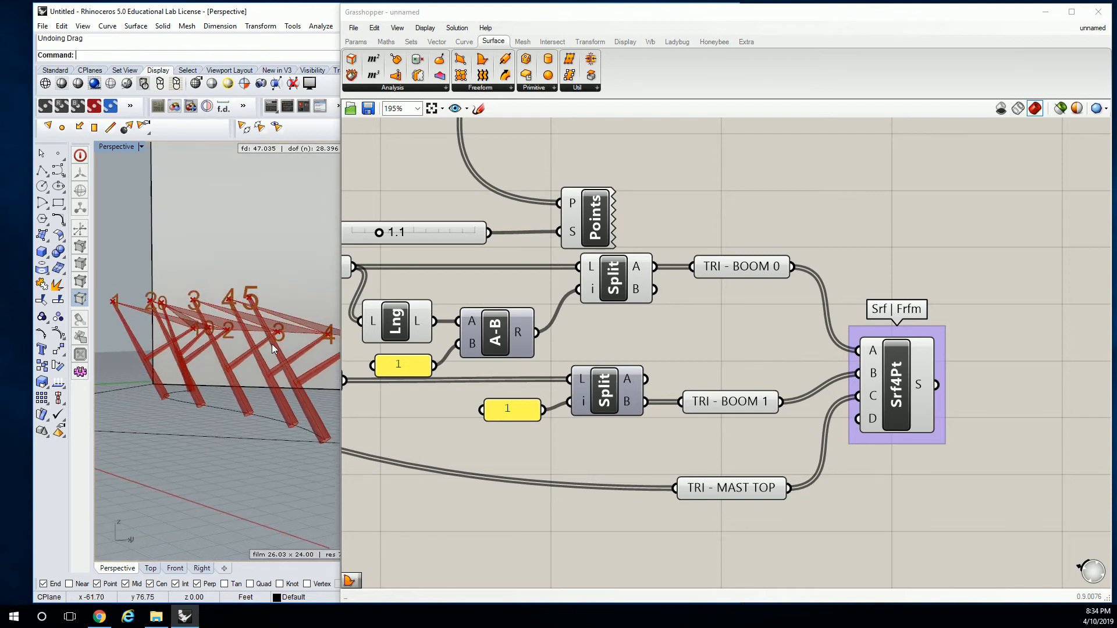
pyautogui.click(851, 219)
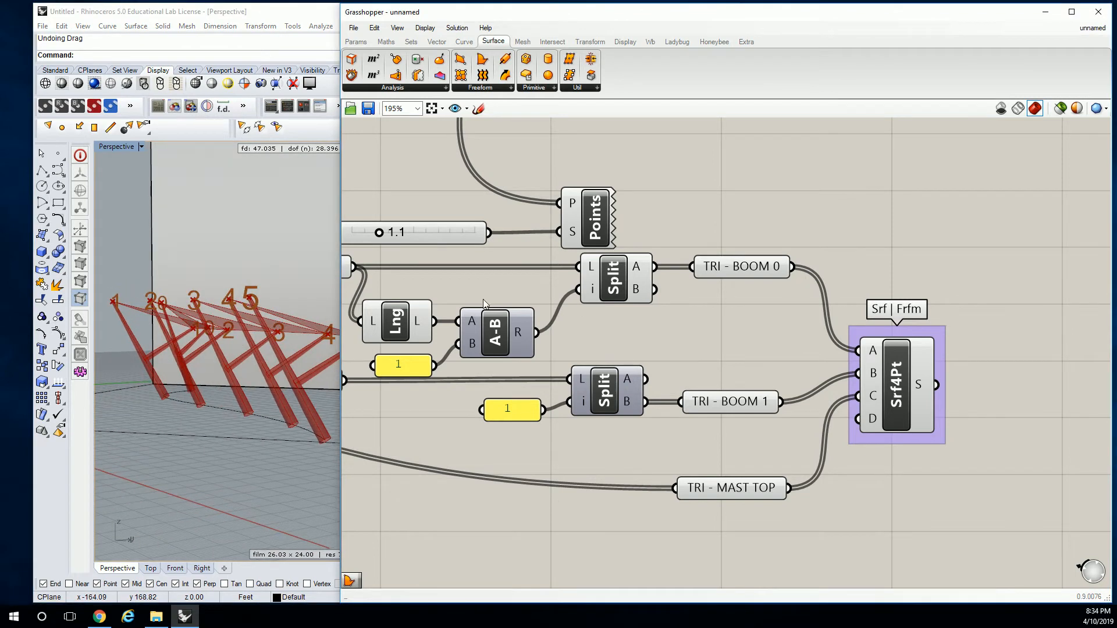
# Step: Widen the visible Rhino viewport by narrowing the Grasshopper window, and bring the mast definition into view
pyautogui.moveTo(488, 304); pyautogui.dragTo(735, 332, button='right')
pyautogui.scroll(-6, 735, 332)
pyautogui.moveTo(606, 315); pyautogui.dragTo(898, 387, button='right')
pyautogui.moveTo(248, 300); pyautogui.dragTo(273, 328, button='right')
pyautogui.moveTo(338, 309); pyautogui.dragTo(466, 310)
pyautogui.moveTo(342, 349); pyautogui.dragTo(268, 417, button='right')
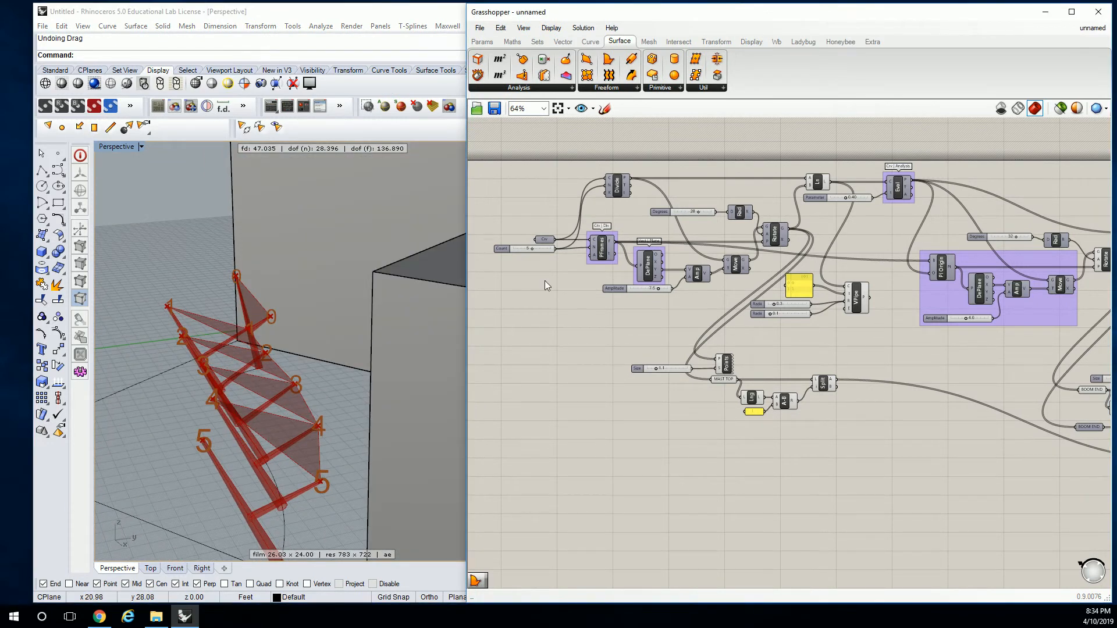
# Step: Set the mast rotation's Degrees slider to 45 and the boom rotation's Degrees slider to 54
pyautogui.scroll(5, 546, 235)
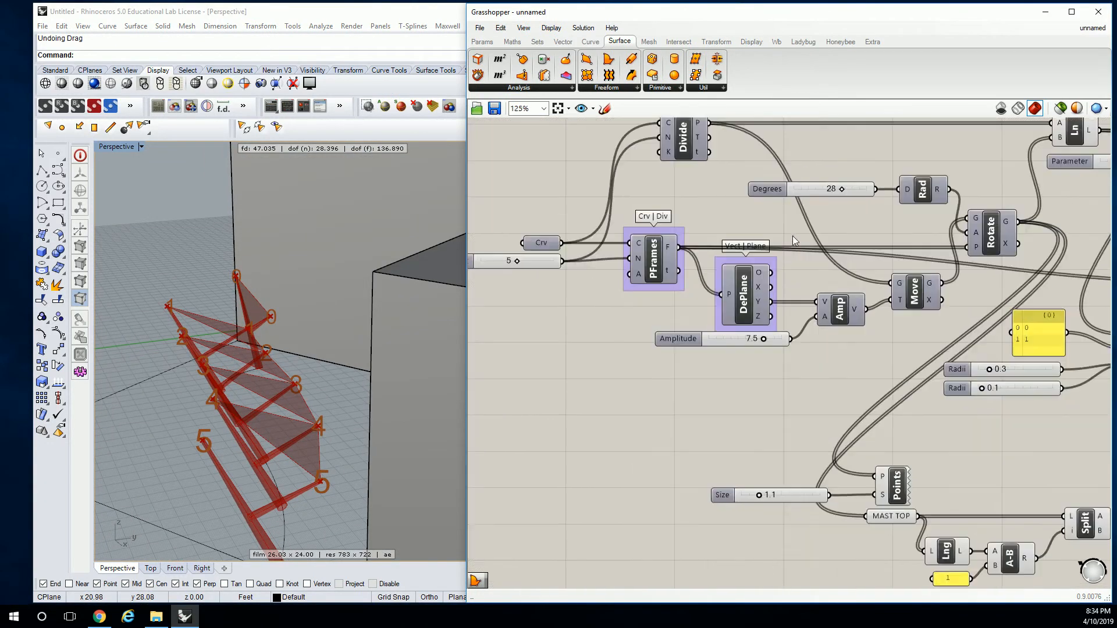
pyautogui.moveTo(842, 187)
pyautogui.mouseDown()
pyautogui.moveTo(820, 191)
pyautogui.moveTo(863, 198)
pyautogui.moveTo(849, 203)
pyautogui.mouseUp()
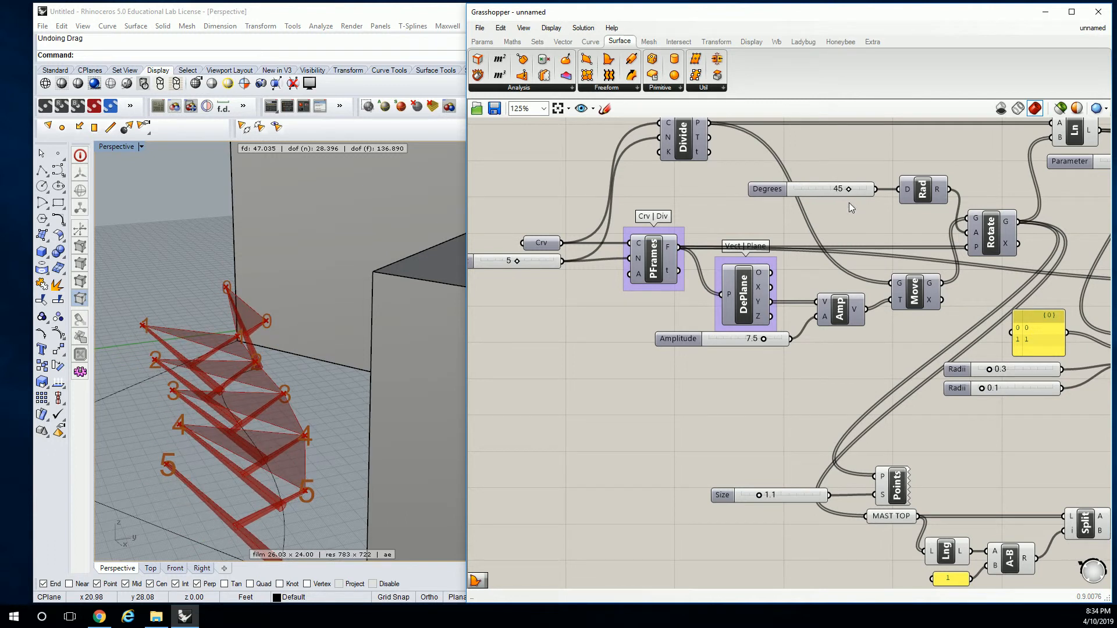
pyautogui.scroll(-5, 722, 319)
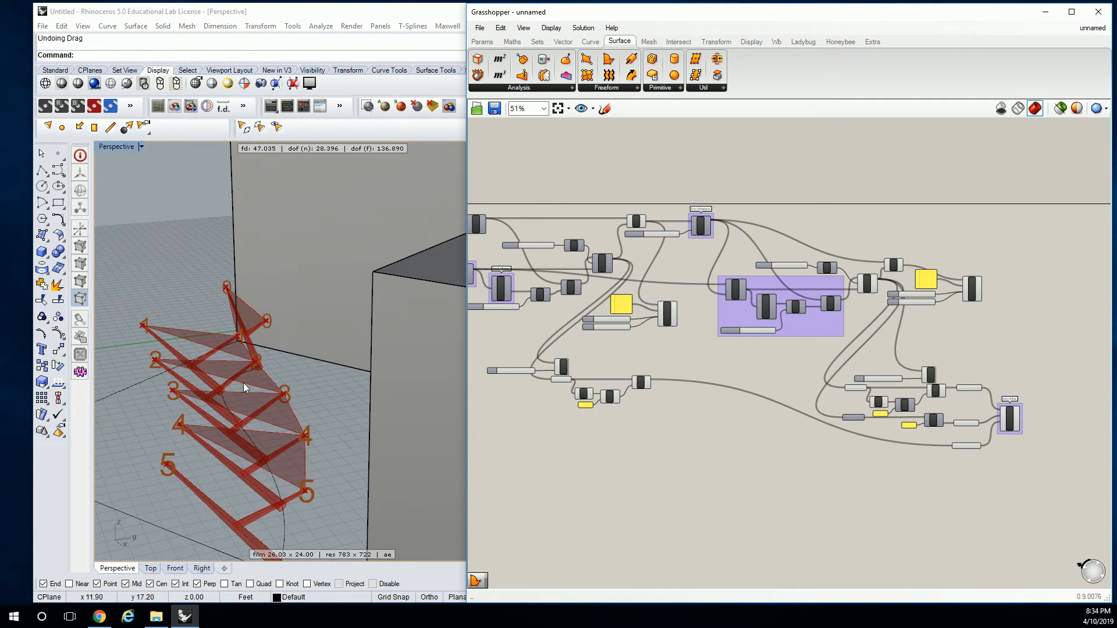
pyautogui.moveTo(236, 430); pyautogui.dragTo(222, 434, button='right')
pyautogui.click(744, 334)
pyautogui.scroll(4, 744, 334)
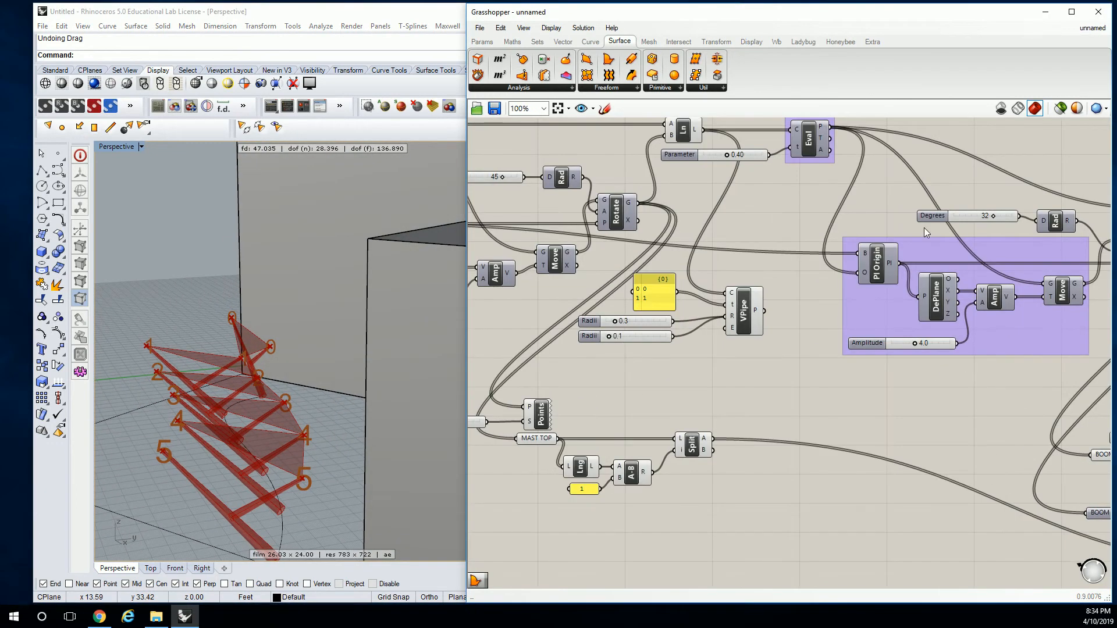
pyautogui.moveTo(996, 217)
pyautogui.mouseDown()
pyautogui.moveTo(930, 220)
pyautogui.moveTo(1010, 212)
pyautogui.moveTo(1000, 214)
pyautogui.mouseUp()
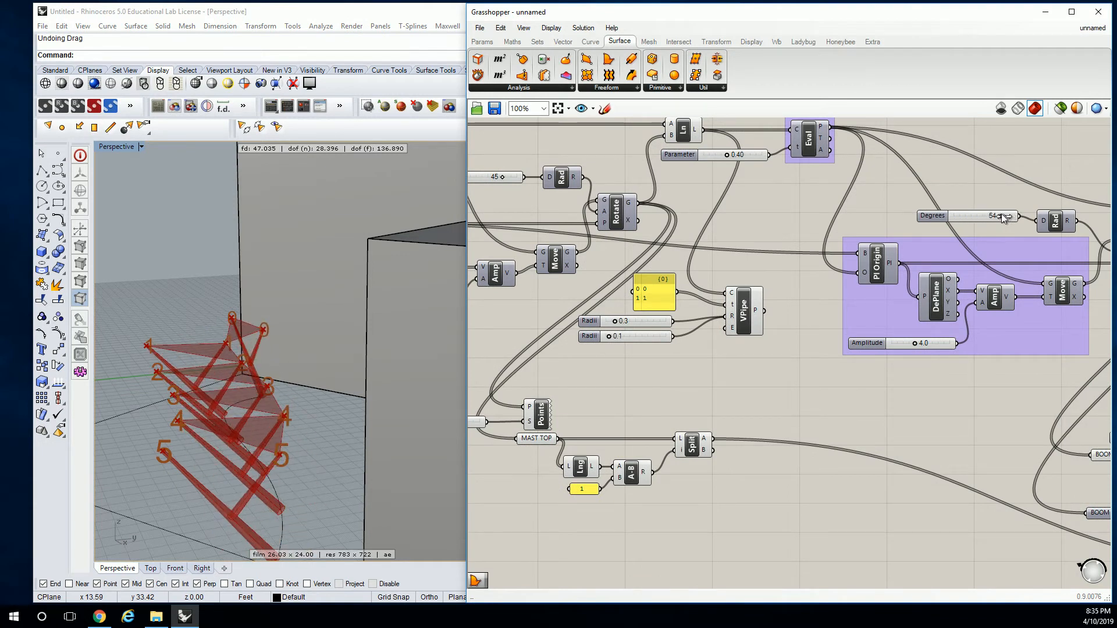
# Step: Raise the maximum of the boom rotation's Degrees slider to 180 and increase the boom angle
pyautogui.doubleClick(935, 216)
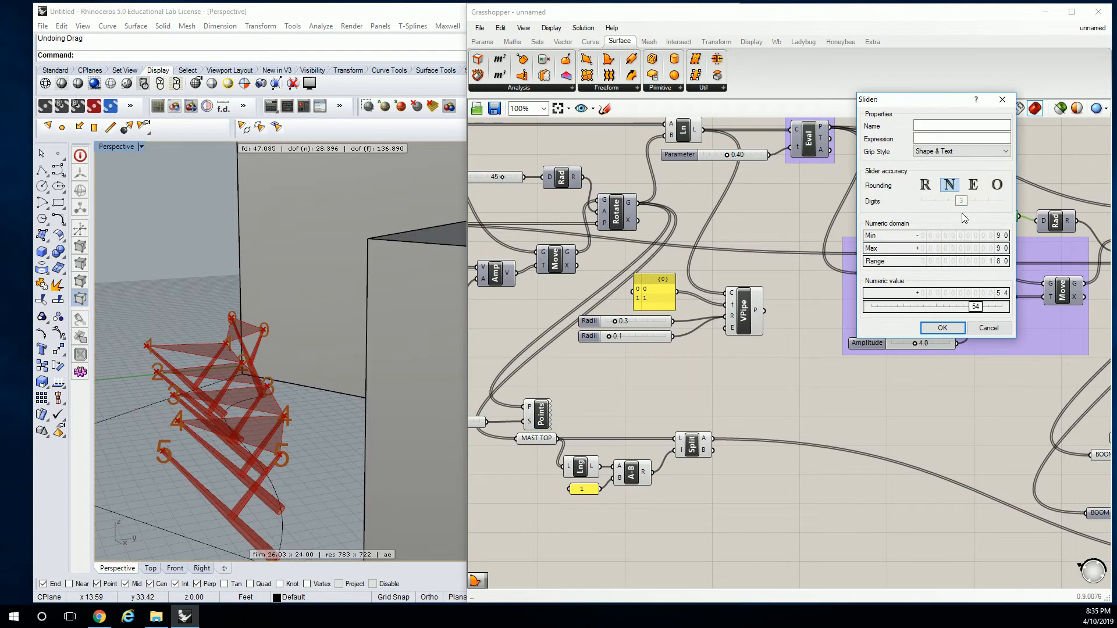
pyautogui.doubleClick(987, 249)
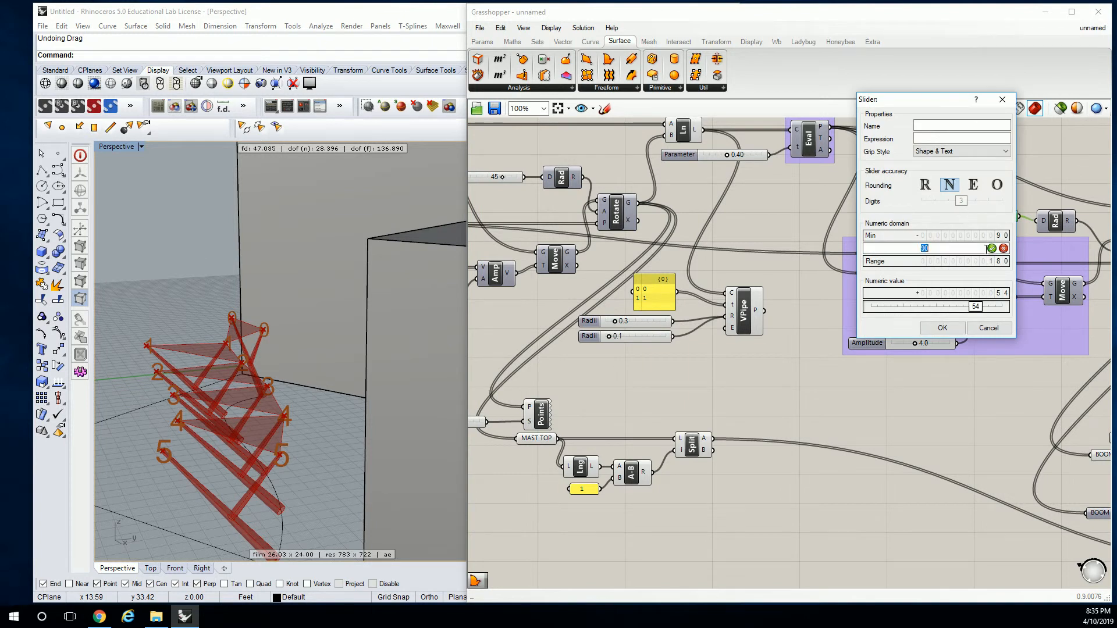
pyautogui.click(990, 249)
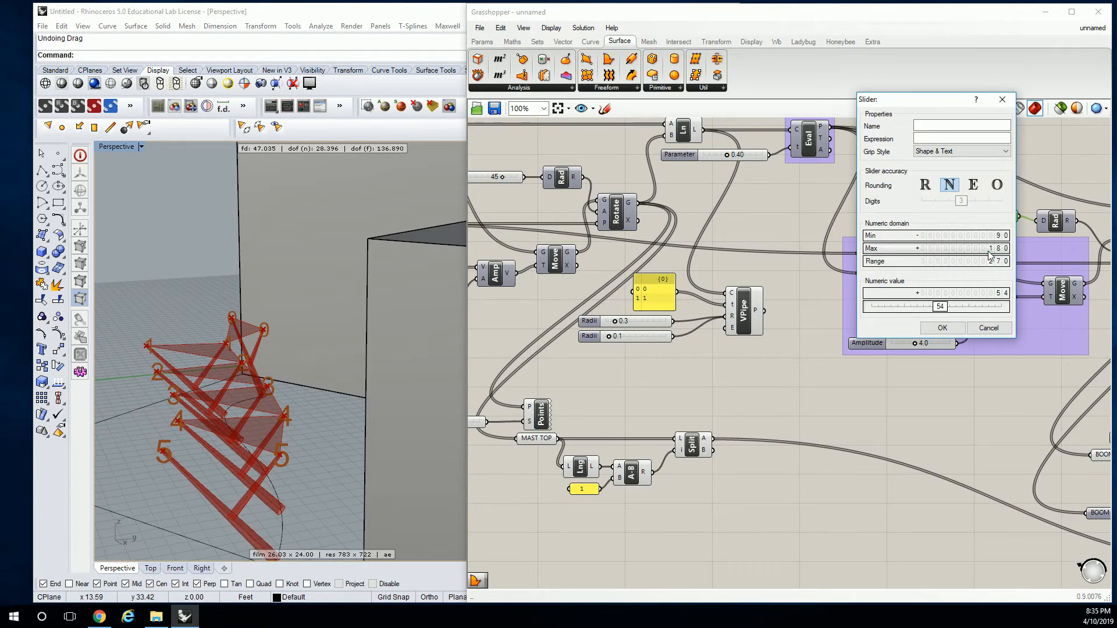
pyautogui.click(942, 328)
pyautogui.moveTo(983, 217); pyautogui.dragTo(1007, 221)
# Step: Set the mast rotation's Degrees slider to -27 and the boom rotation's Degrees slider to 154
pyautogui.moveTo(477, 209); pyautogui.dragTo(787, 231, button='right')
pyautogui.moveTo(812, 198); pyautogui.dragTo(790, 207)
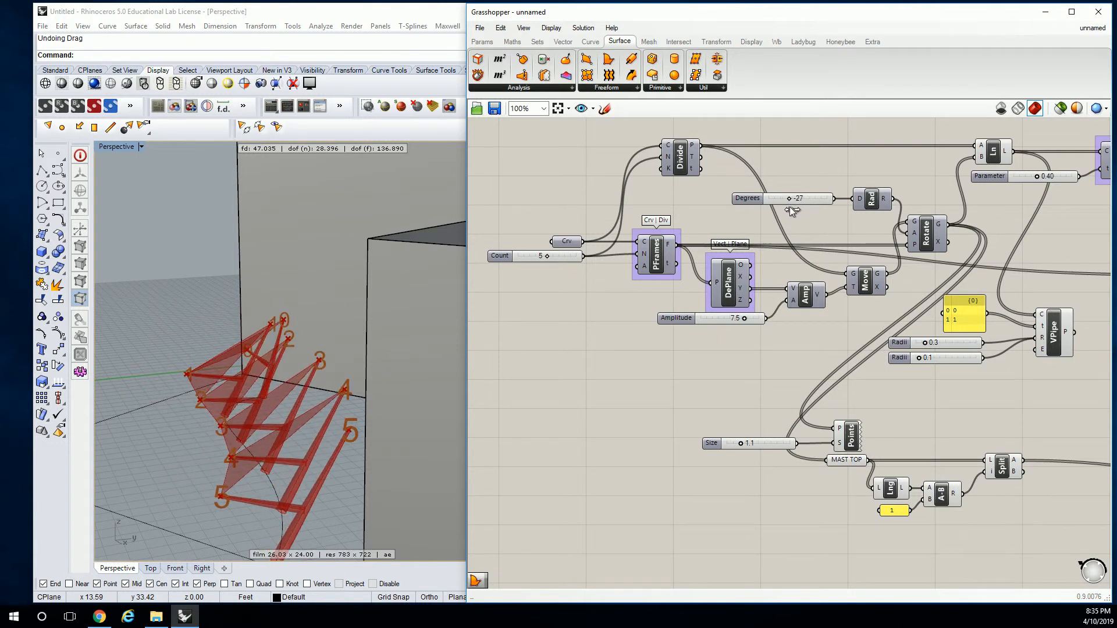
pyautogui.moveTo(960, 238); pyautogui.dragTo(817, 252, button='right')
pyautogui.moveTo(1072, 278)
pyautogui.mouseDown(button='right')
pyautogui.moveTo(962, 288)
pyautogui.moveTo(939, 274)
pyautogui.mouseUp(button='right')
pyautogui.moveTo(990, 263); pyautogui.dragTo(985, 264)
pyautogui.moveTo(785, 357); pyautogui.dragTo(704, 219, button='right')
pyautogui.scroll(-2, 846, 253)
pyautogui.scroll(3, 1035, 220)
pyautogui.moveTo(626, 196); pyautogui.dragTo(713, 250, button='right')
pyautogui.scroll(-3, 738, 274)
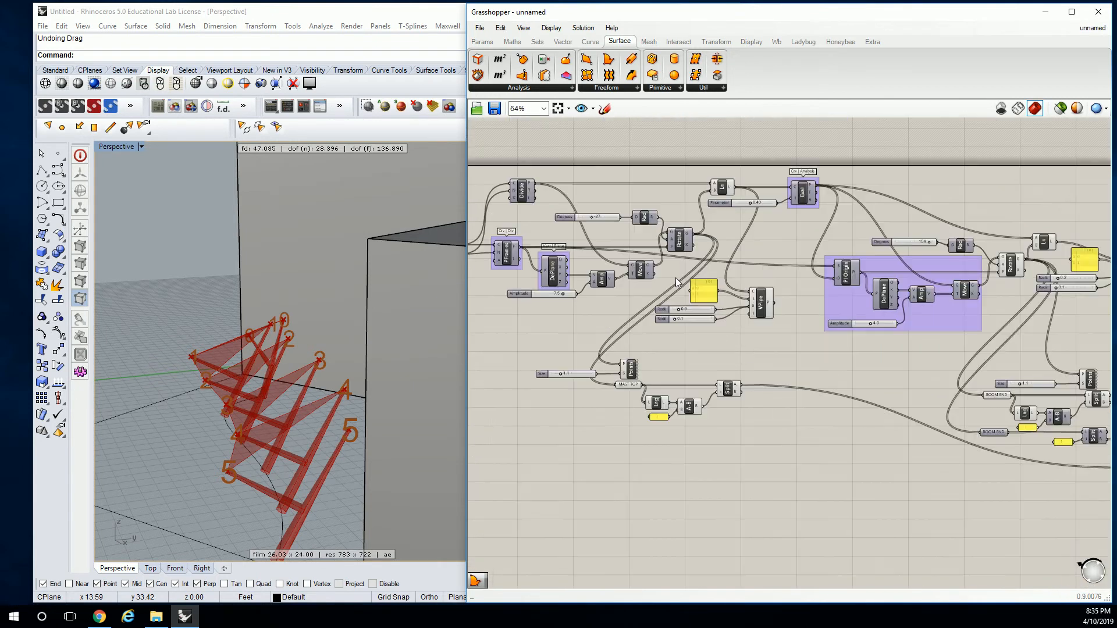
# Step: Set the mast's Amplitude slider to 6.8 and the boom's Amplitude slider to 7.3
pyautogui.scroll(3, 760, 297)
pyautogui.moveTo(752, 300); pyautogui.dragTo(747, 304)
pyautogui.moveTo(897, 310); pyautogui.dragTo(707, 331, button='right')
pyautogui.scroll(-2, 827, 328)
pyautogui.moveTo(906, 277); pyautogui.dragTo(833, 278, button='right')
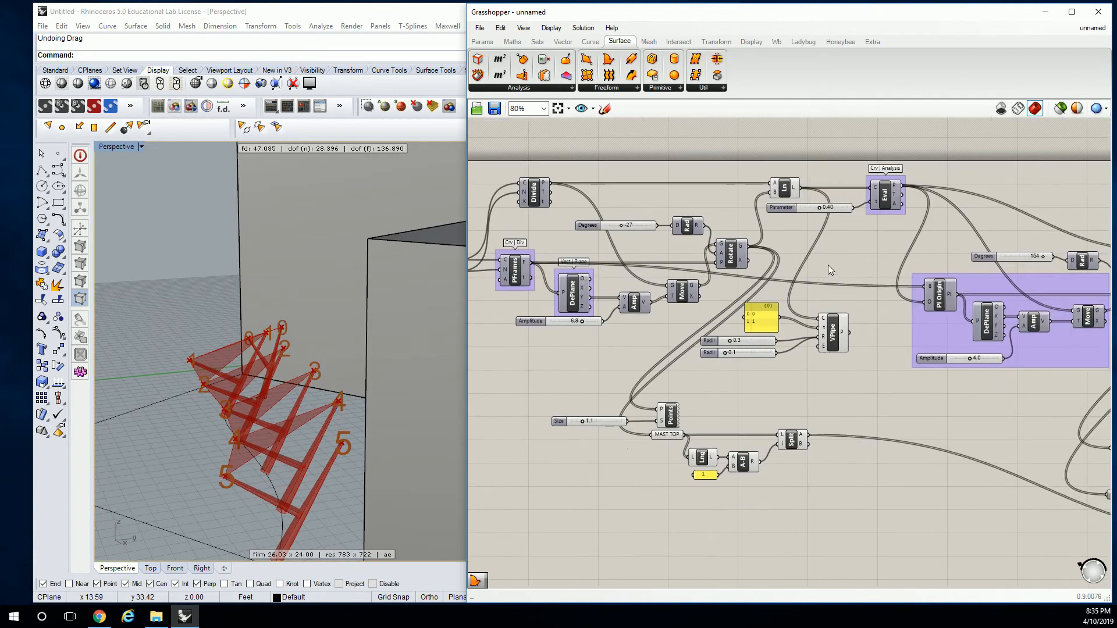
pyautogui.scroll(1, 829, 267)
pyautogui.moveTo(902, 300); pyautogui.dragTo(821, 303, button='right')
pyautogui.moveTo(927, 384); pyautogui.dragTo(945, 386)
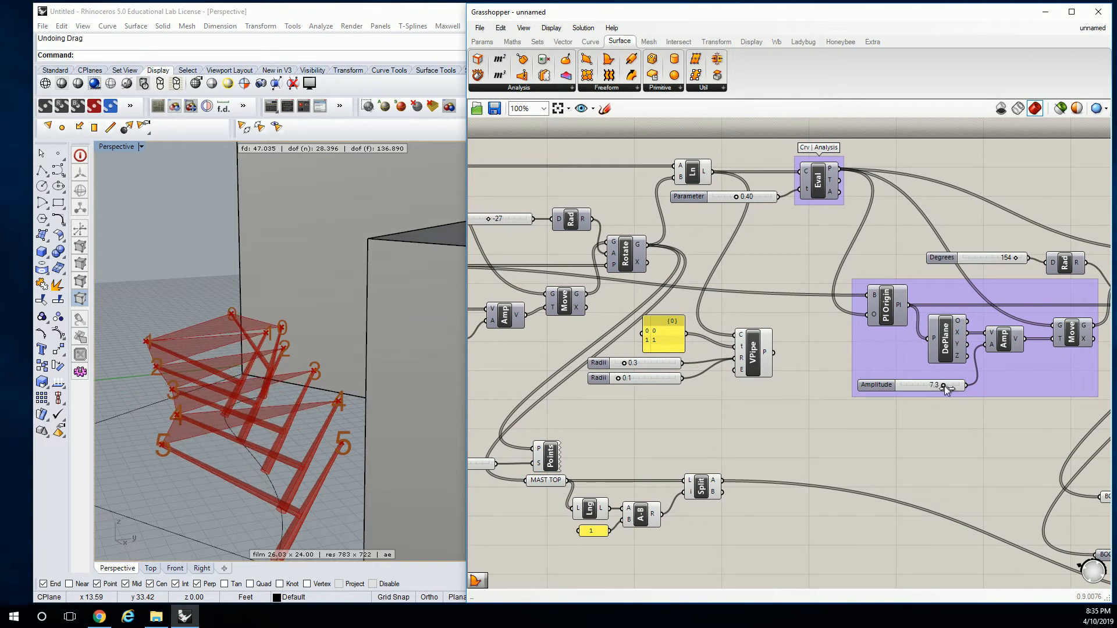
# Step: Set the boom rotation's Degrees slider to 168 and inspect the surfaces between the masts from several angles
pyautogui.moveTo(362, 370); pyautogui.dragTo(352, 412, button='right')
pyautogui.scroll(-8, 403, 354)
pyautogui.scroll(-8, 402, 354)
pyautogui.scroll(6, 405, 424)
pyautogui.moveTo(300, 359); pyautogui.dragTo(261, 363, button='right')
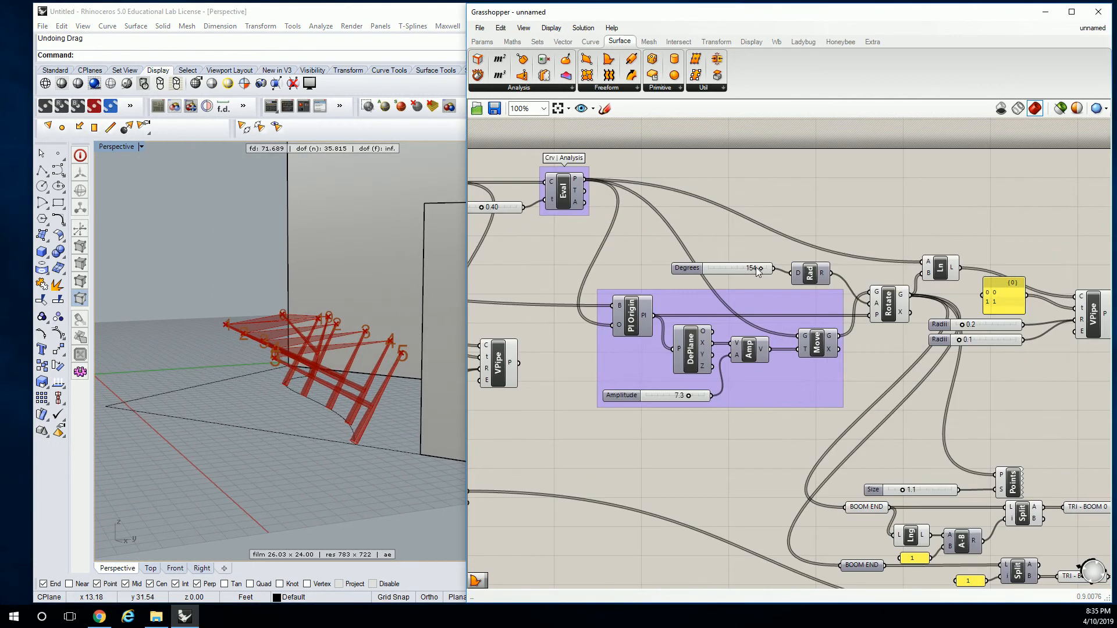
pyautogui.moveTo(759, 269); pyautogui.dragTo(764, 269)
pyautogui.moveTo(279, 384); pyautogui.dragTo(421, 369, button='right')
pyautogui.moveTo(213, 383); pyautogui.dragTo(340, 393, button='right')
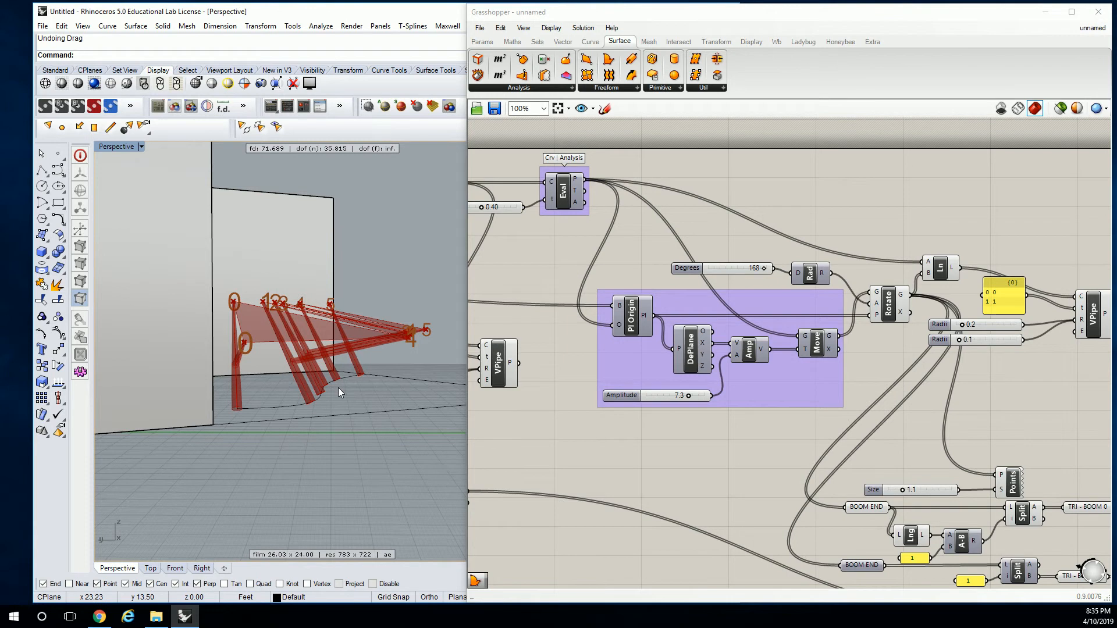
pyautogui.click(1033, 280)
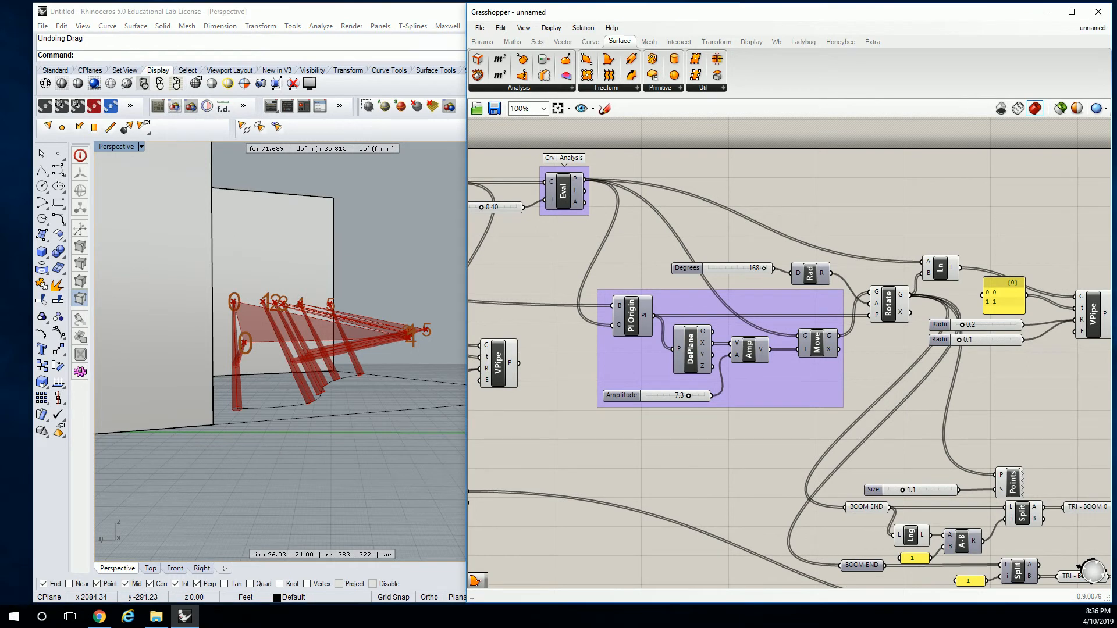
# Step: Move the MAST TOP parameter with its List Length, subtraction, panel and Split List below the boom chains, beside TRI - MAST TOP
pyautogui.scroll(-3, 913, 193)
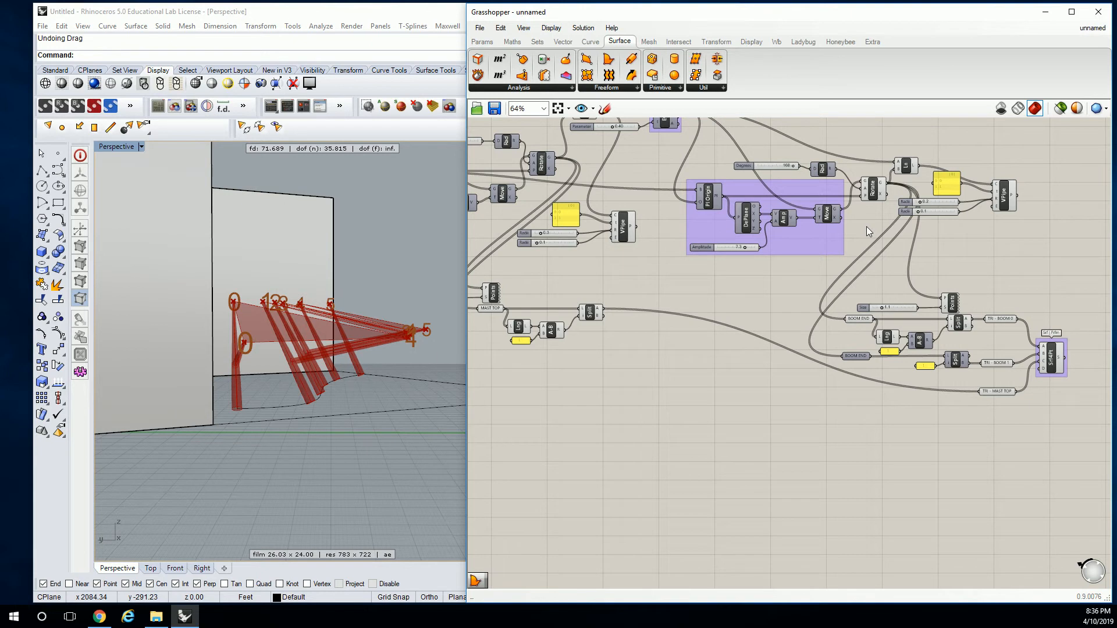
pyautogui.scroll(3, 1048, 348)
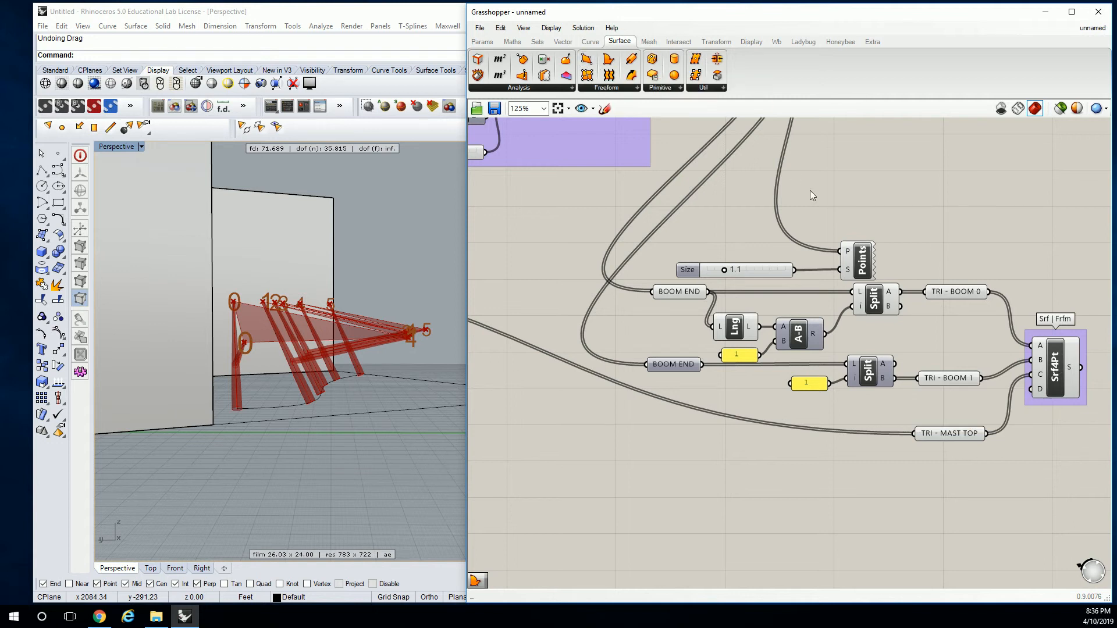
pyautogui.scroll(-2, 937, 363)
pyautogui.moveTo(595, 318); pyautogui.dragTo(927, 322, button='right')
pyautogui.moveTo(760, 345); pyautogui.dragTo(942, 375)
pyautogui.scroll(-2, 644, 310)
pyautogui.click(758, 316)
pyautogui.scroll(5, 1013, 319)
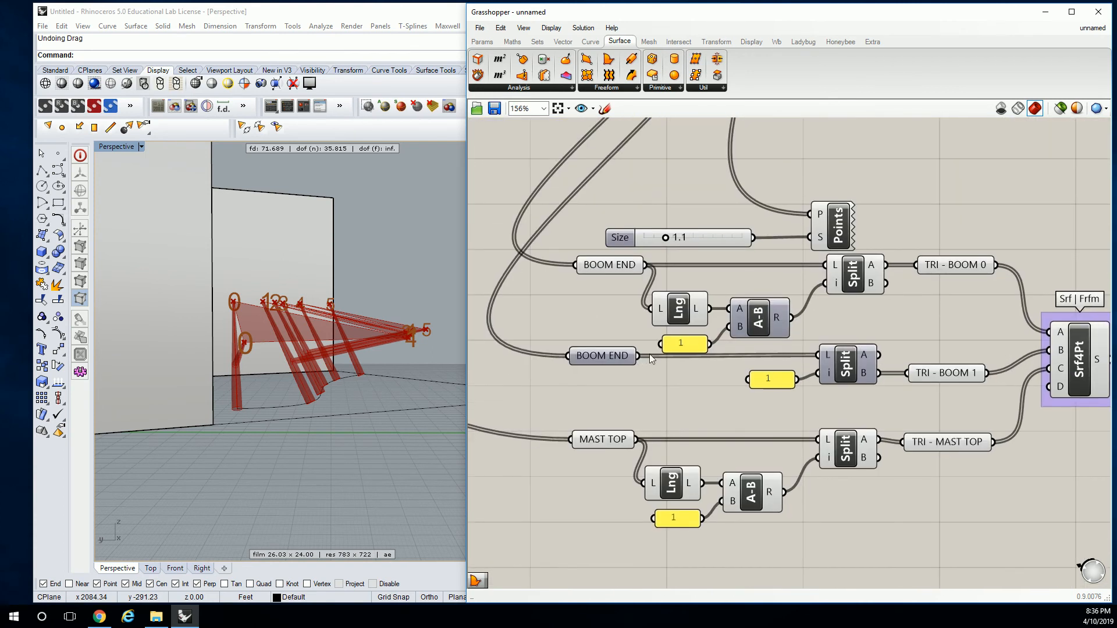
# Step: Turn off the preview of the BOOM END and MAST TOP chains together with the boom's Point List component
pyautogui.moveTo(550, 204); pyautogui.dragTo(912, 532)
pyautogui.middleClick(863, 348)
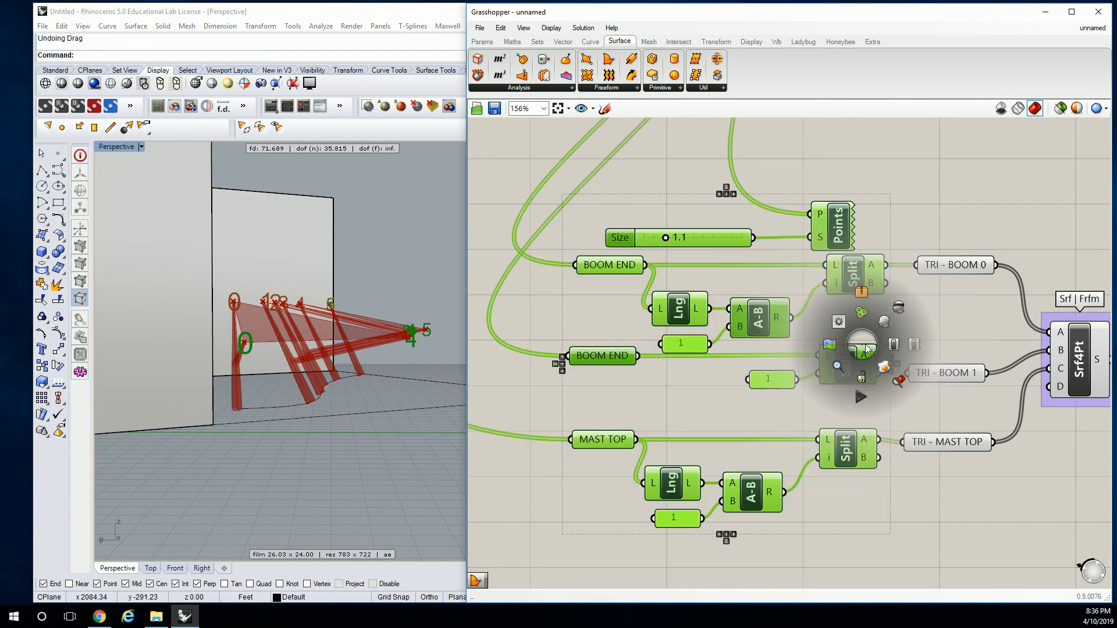
pyautogui.click(906, 207)
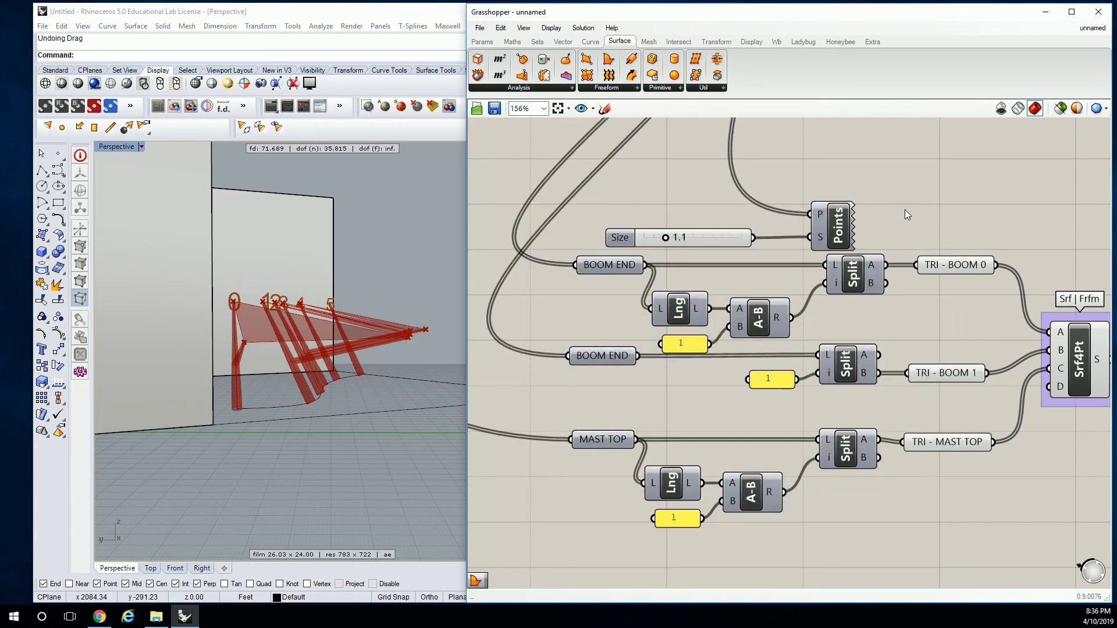
# Step: Try deleting the boom's Point List component and its Size slider, and undo the deletion
pyautogui.scroll(-1, 923, 389)
pyautogui.moveTo(889, 229); pyautogui.dragTo(763, 267)
pyautogui.press('Delete')
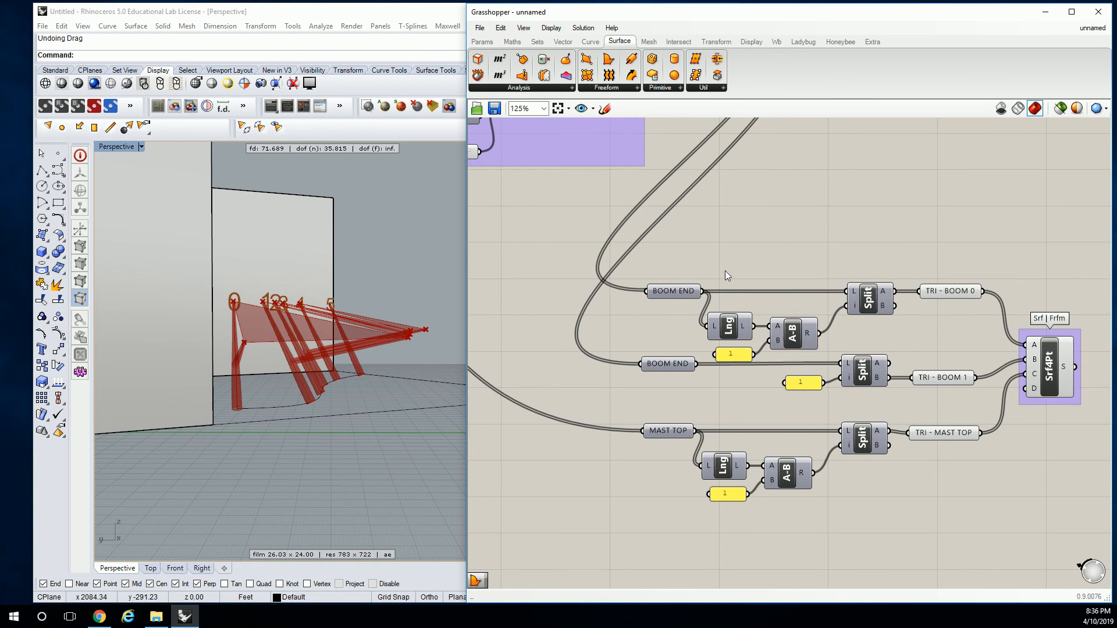
pyautogui.hotkey('ctrl', 'z')
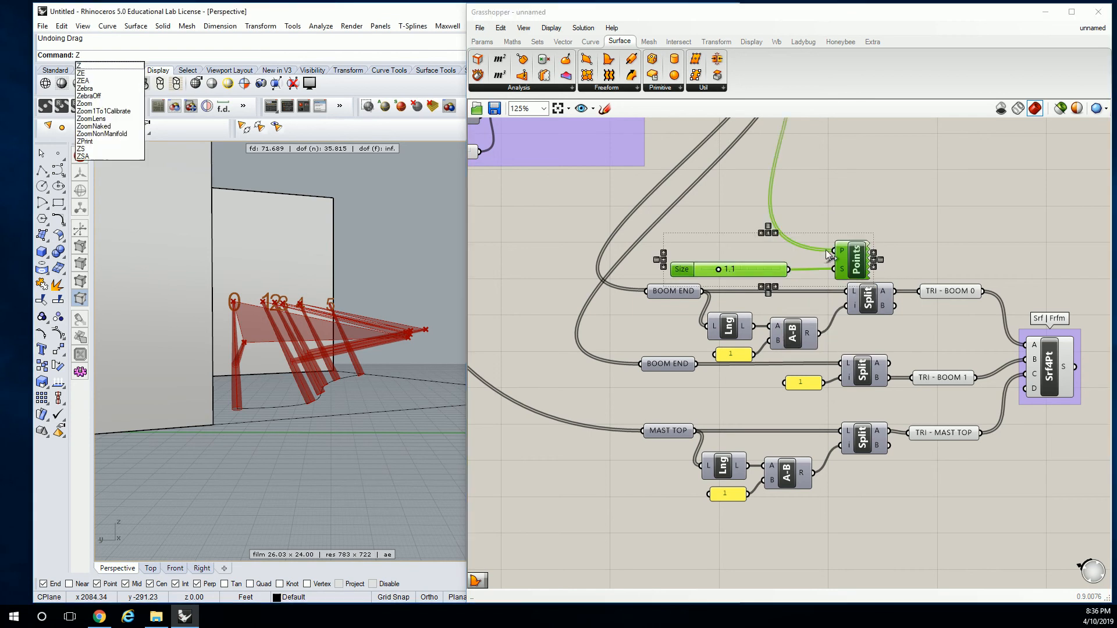
# Step: Move the Point List with its Size slider clear above the boom chains and shift the whole TRI - BOOM 0 chain upward
pyautogui.moveTo(791, 267); pyautogui.dragTo(927, 159)
pyautogui.click(914, 218)
pyautogui.moveTo(891, 246); pyautogui.dragTo(880, 234, button='right')
pyautogui.moveTo(883, 217); pyautogui.dragTo(829, 281)
pyautogui.moveTo(974, 242); pyautogui.dragTo(664, 342)
pyautogui.moveTo(729, 315); pyautogui.dragTo(727, 293)
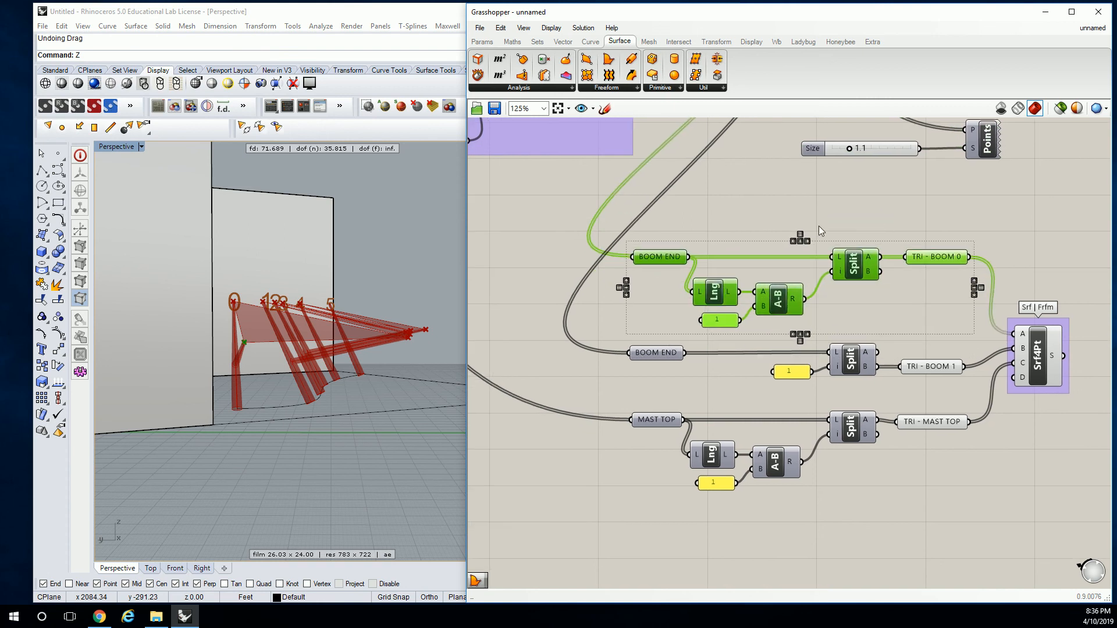
pyautogui.click(857, 209)
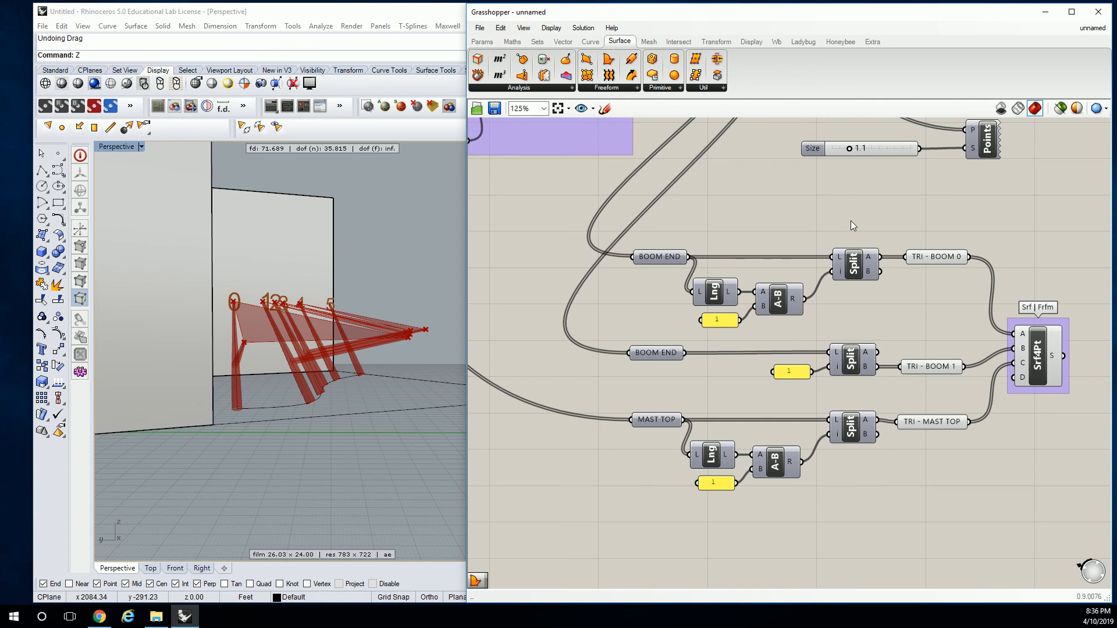